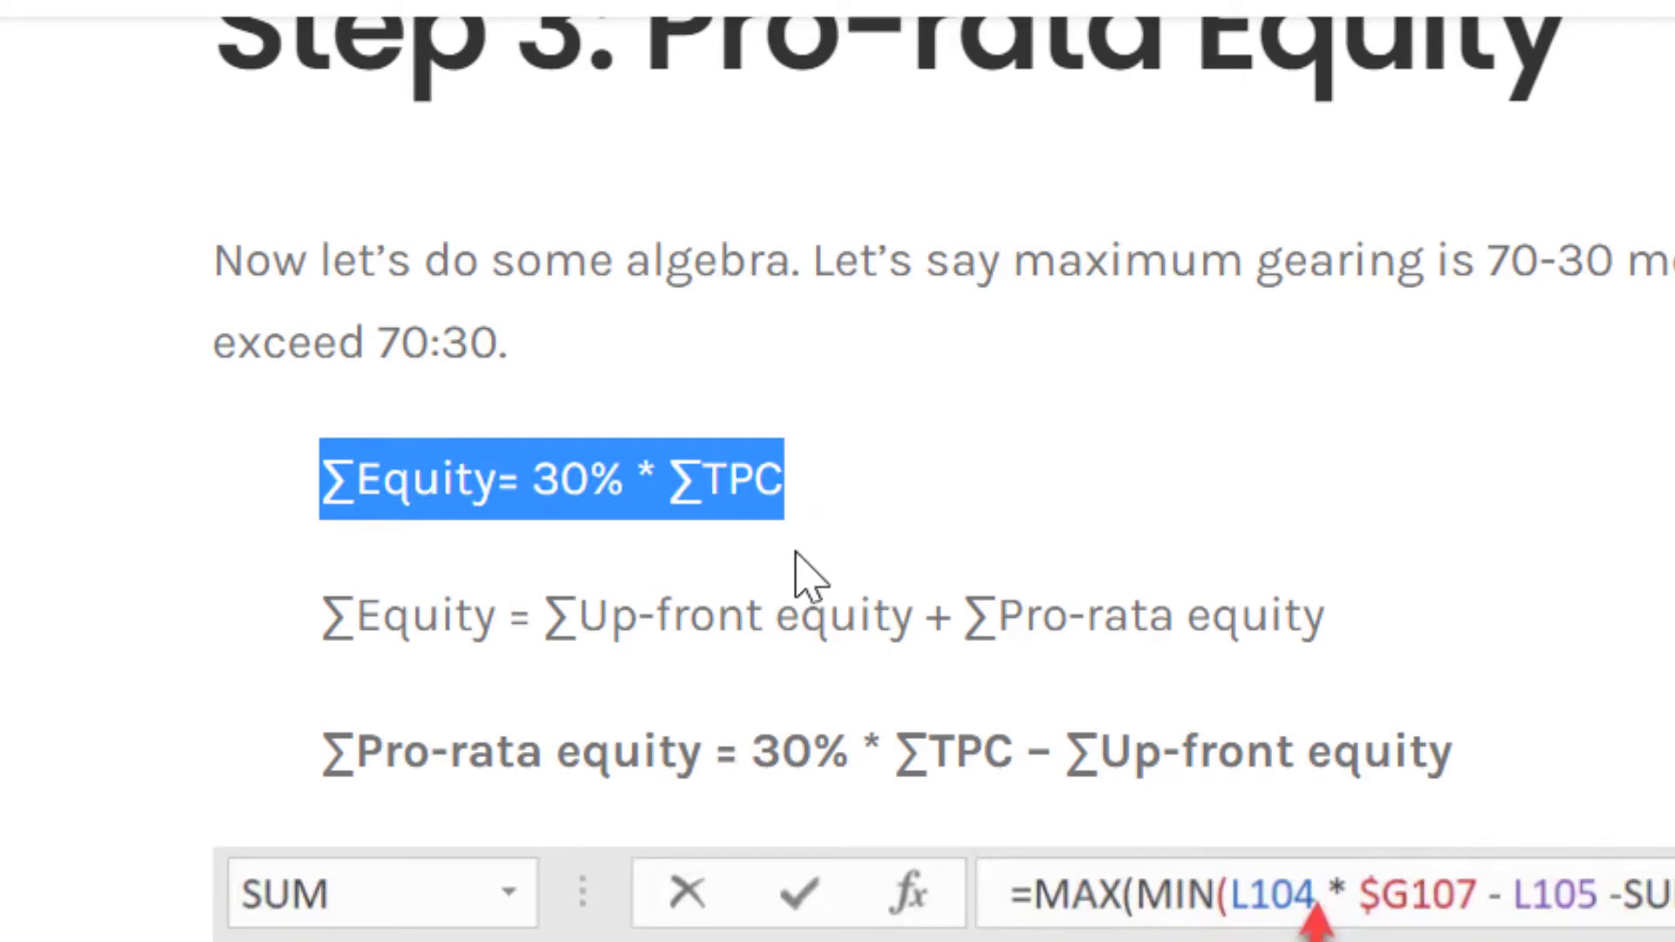
- Highlight the ∑Equity = 30% * ∑TPC equation and its ∑Up-front and ∑Pro-rata equity terms
drag(349, 616, 410, 617)
drag(580, 617, 1365, 636)
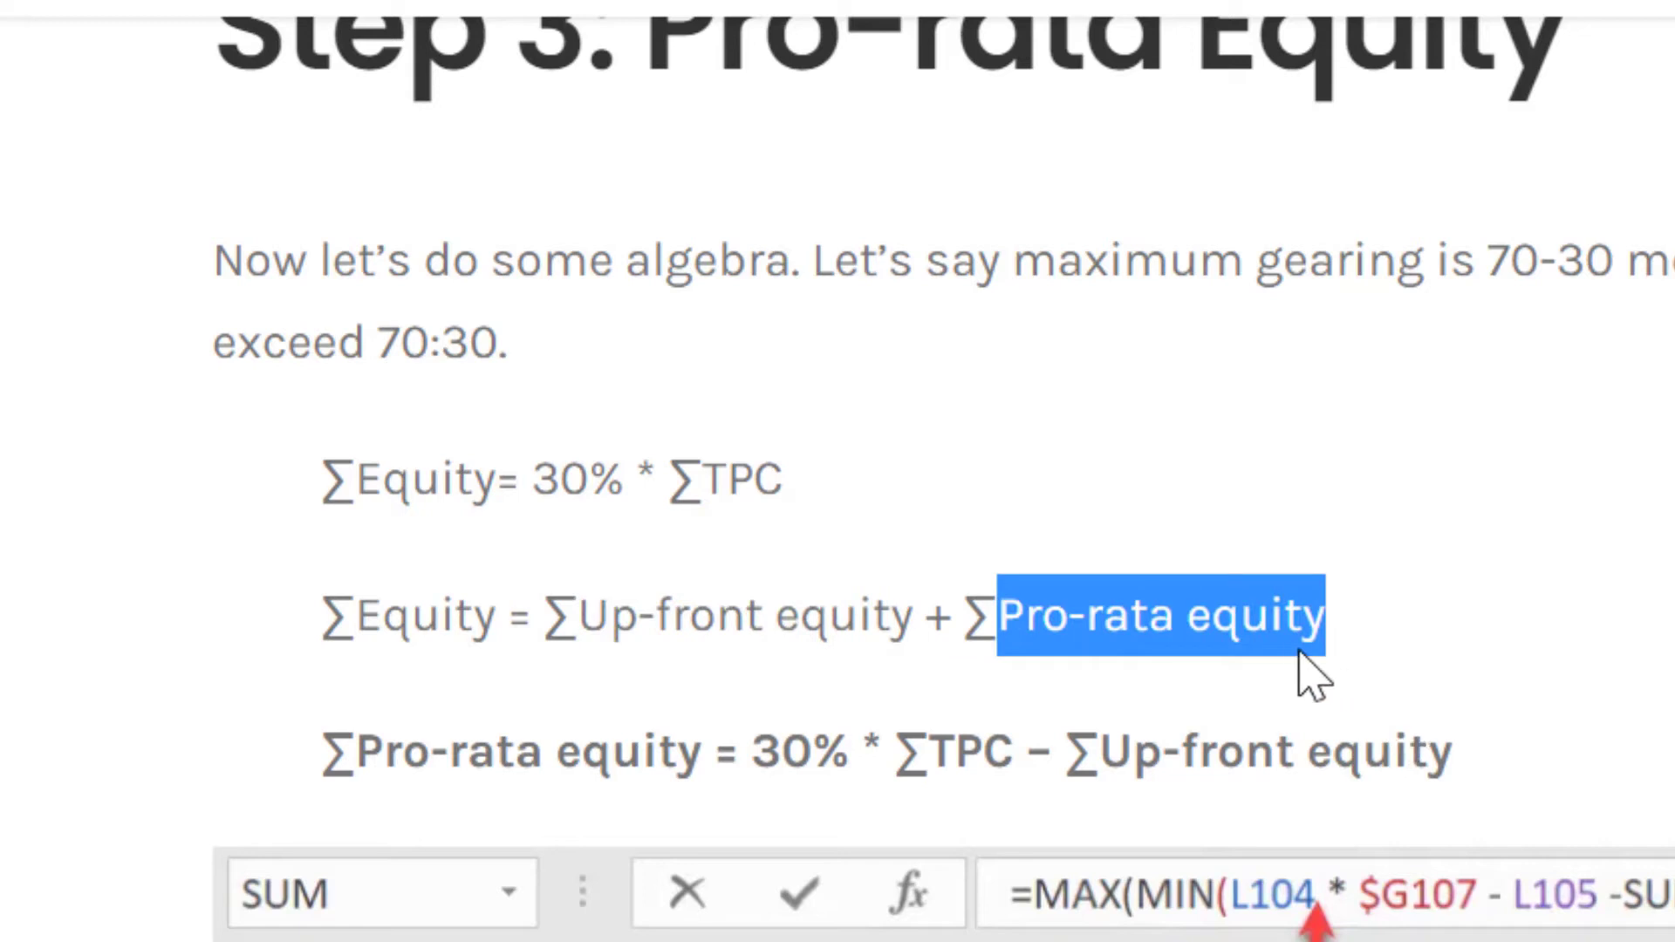
click(783, 649)
drag(842, 490, 270, 523)
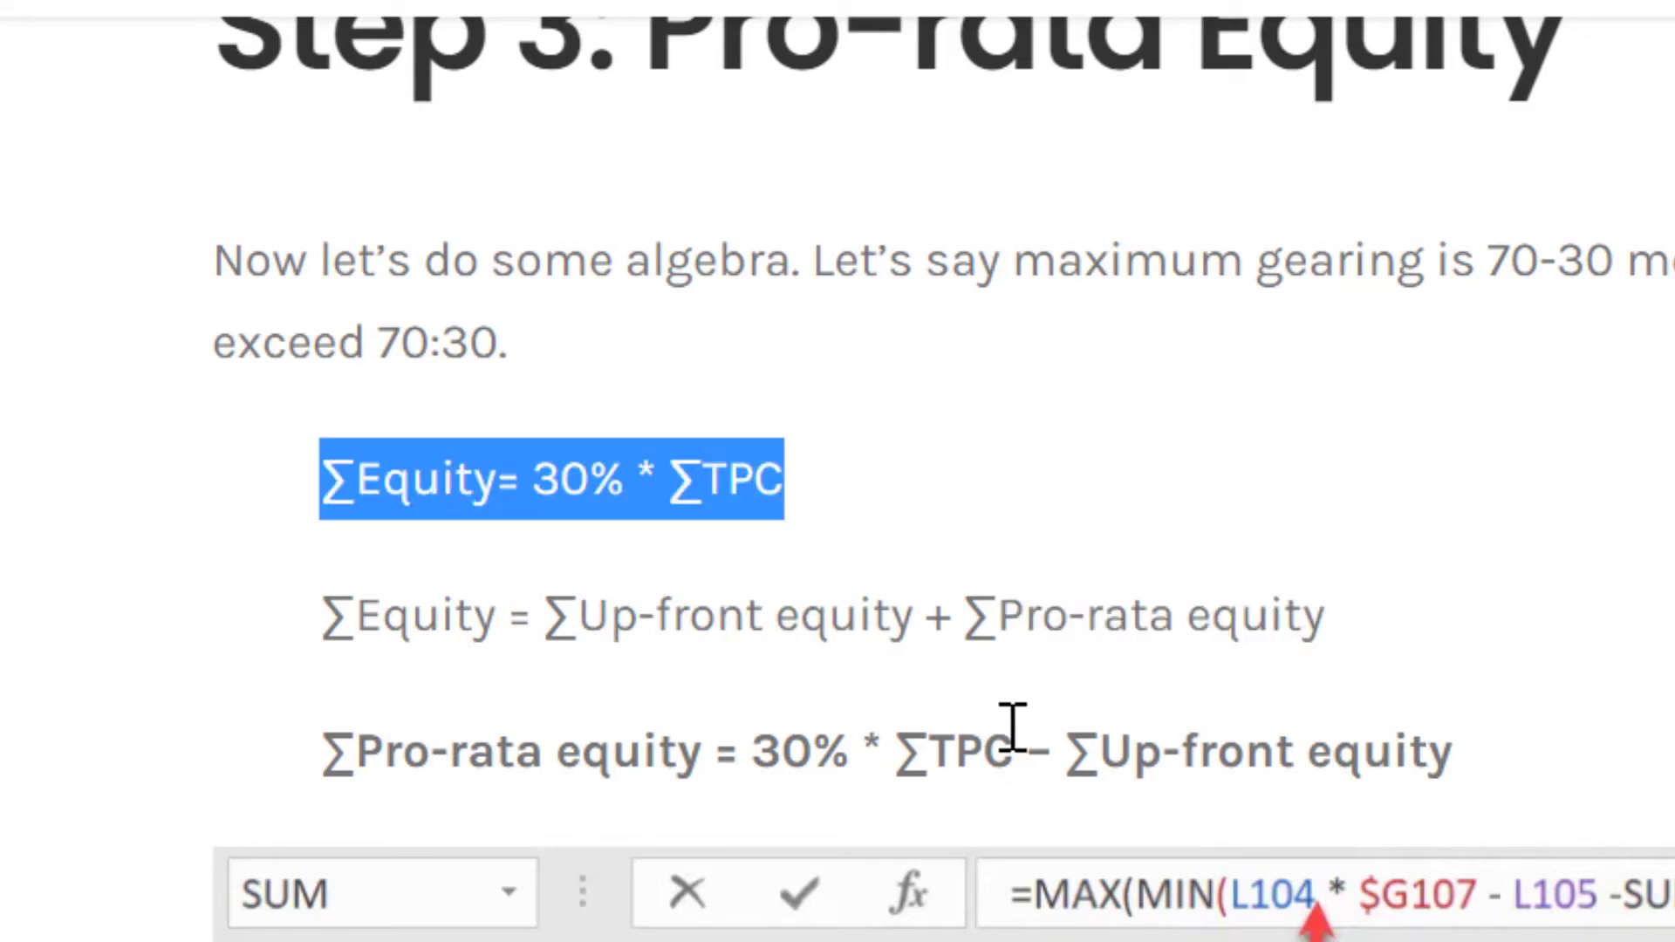
drag(550, 625, 916, 635)
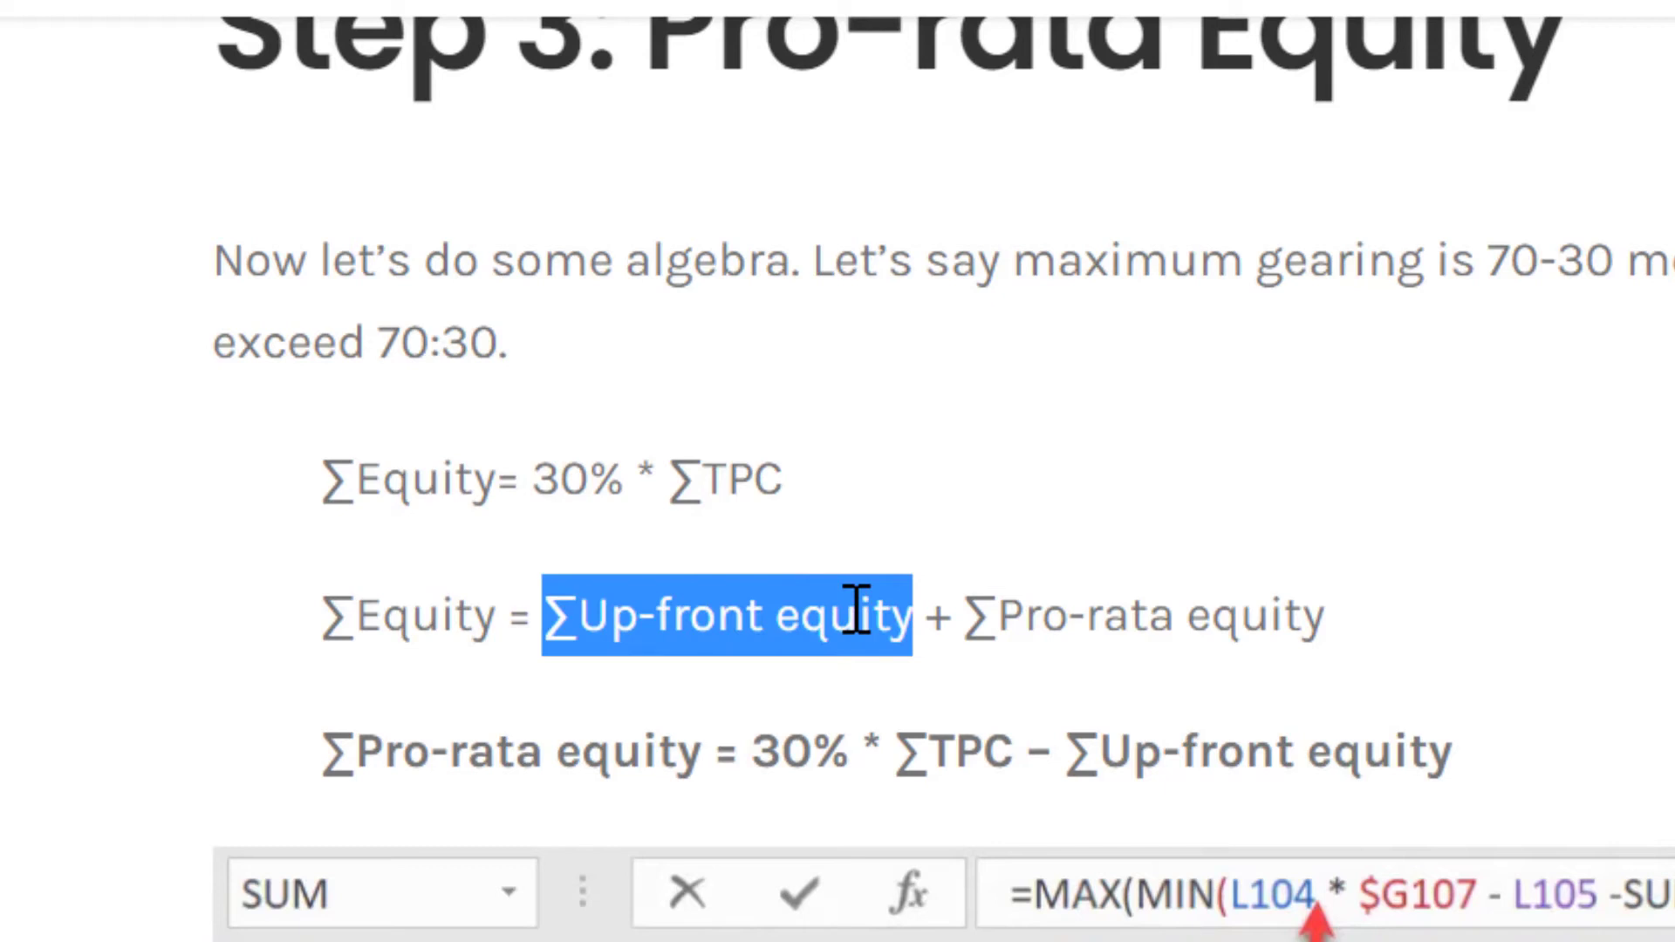
click(1065, 650)
drag(978, 620, 1325, 618)
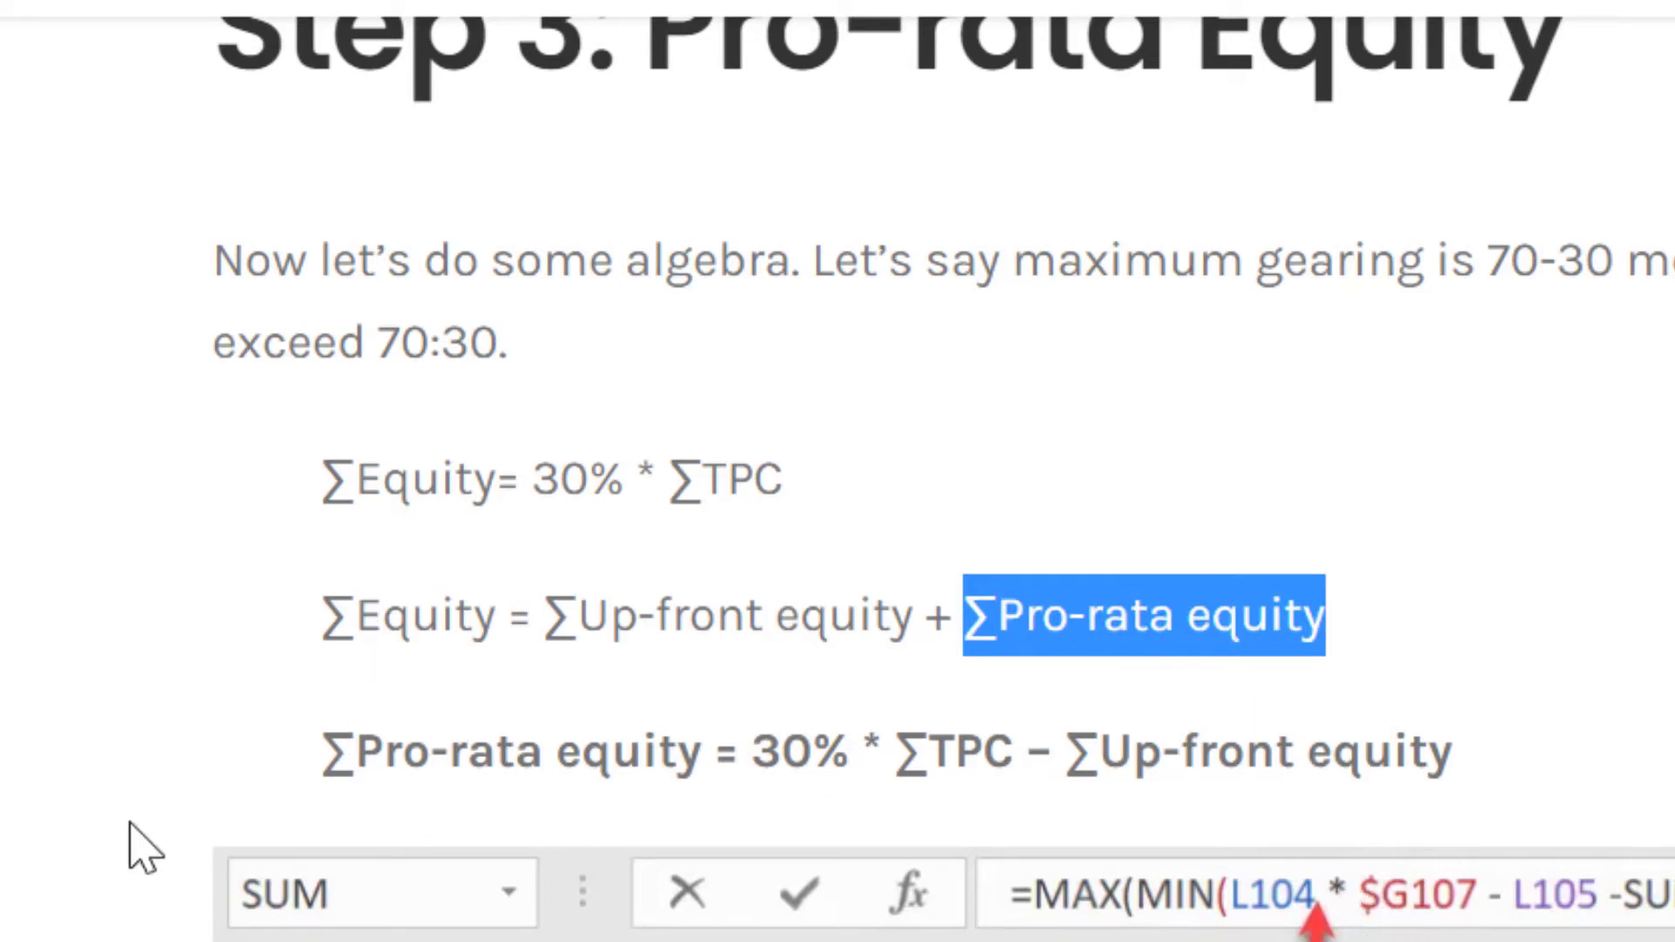
- Highlight each term of the pro-rata equity equation, then scroll to the MIN-formula spreadsheet example
drag(321, 751, 709, 752)
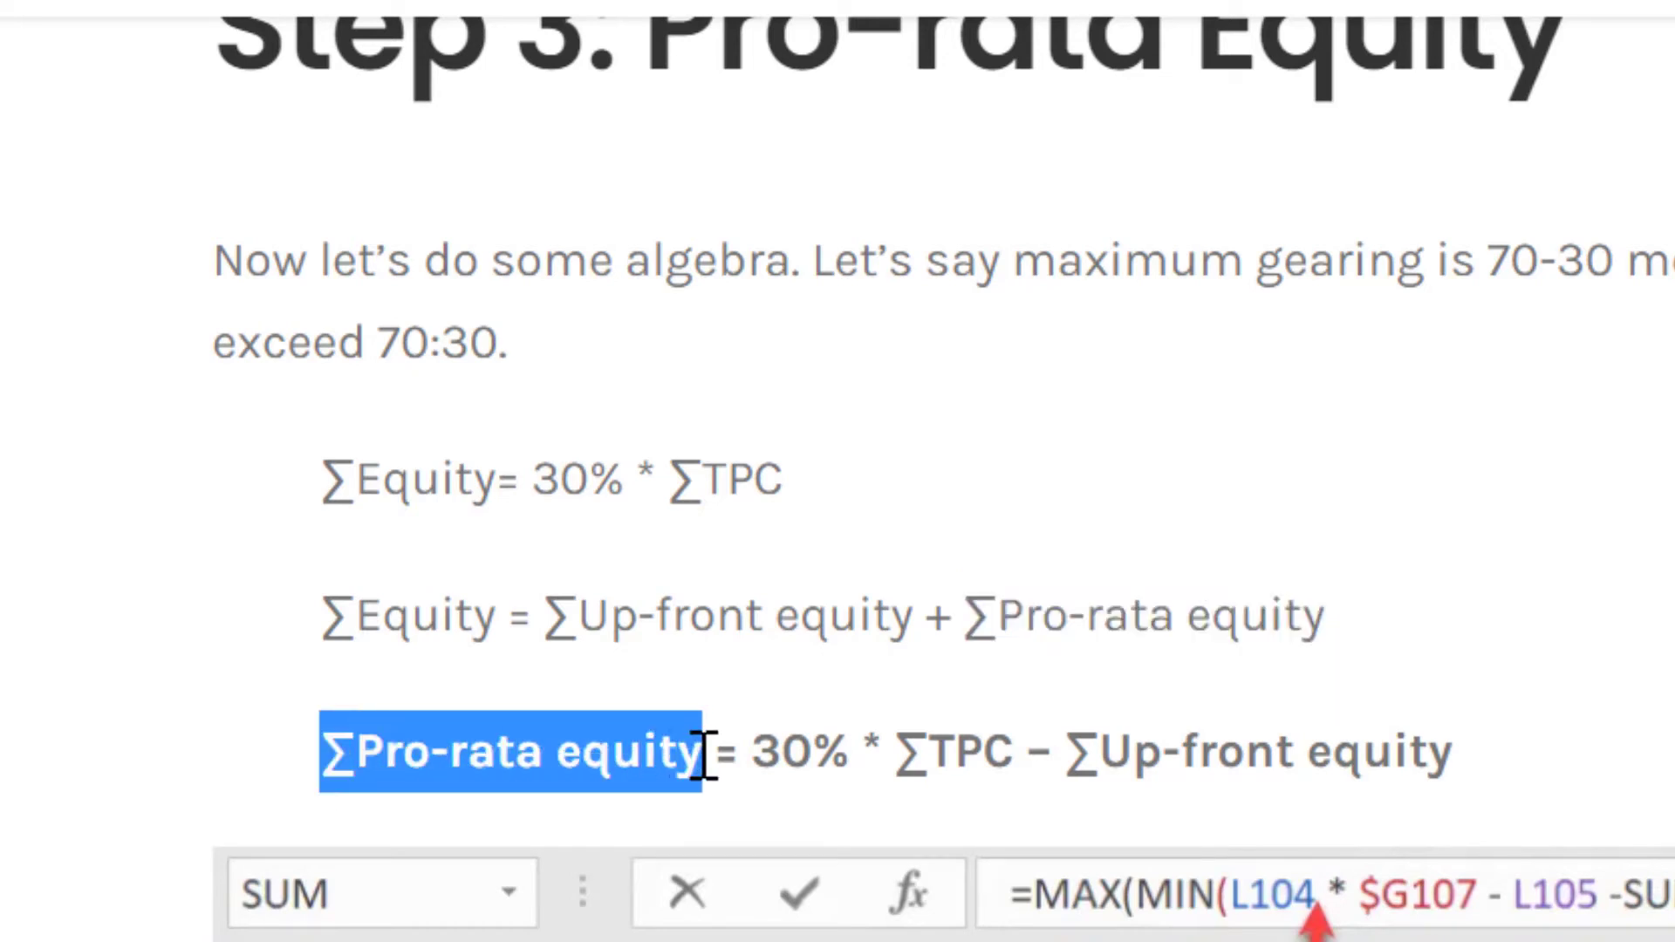
click(771, 763)
drag(763, 749, 1012, 751)
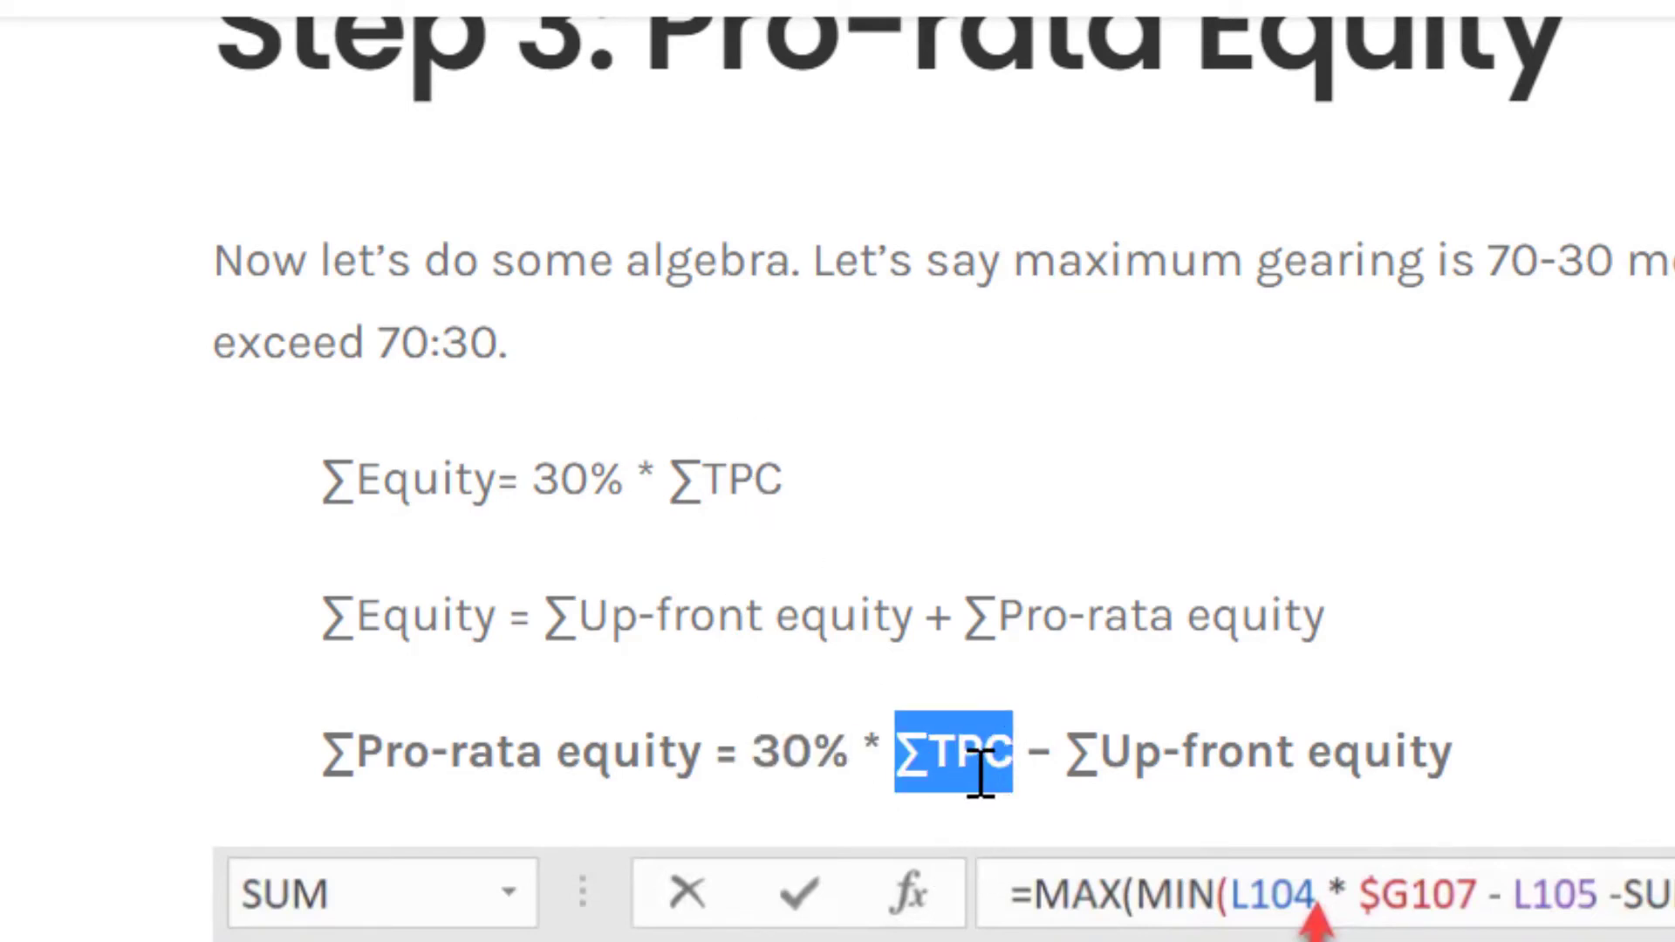
drag(1074, 754, 1475, 808)
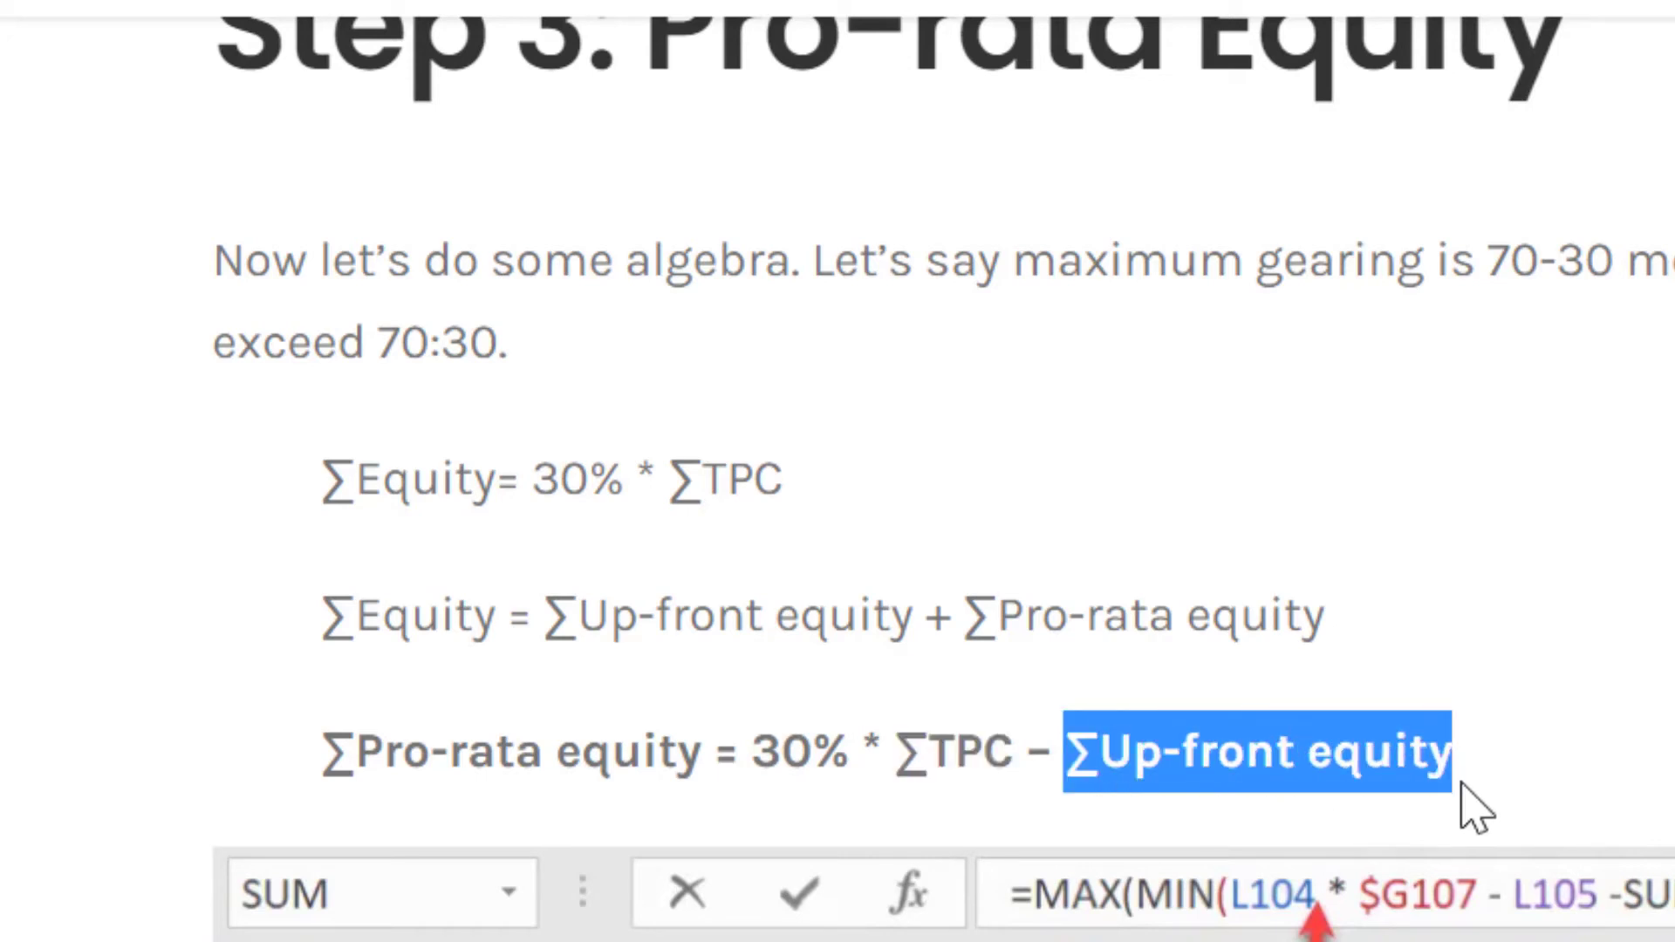
click(572, 774)
drag(342, 751, 1453, 752)
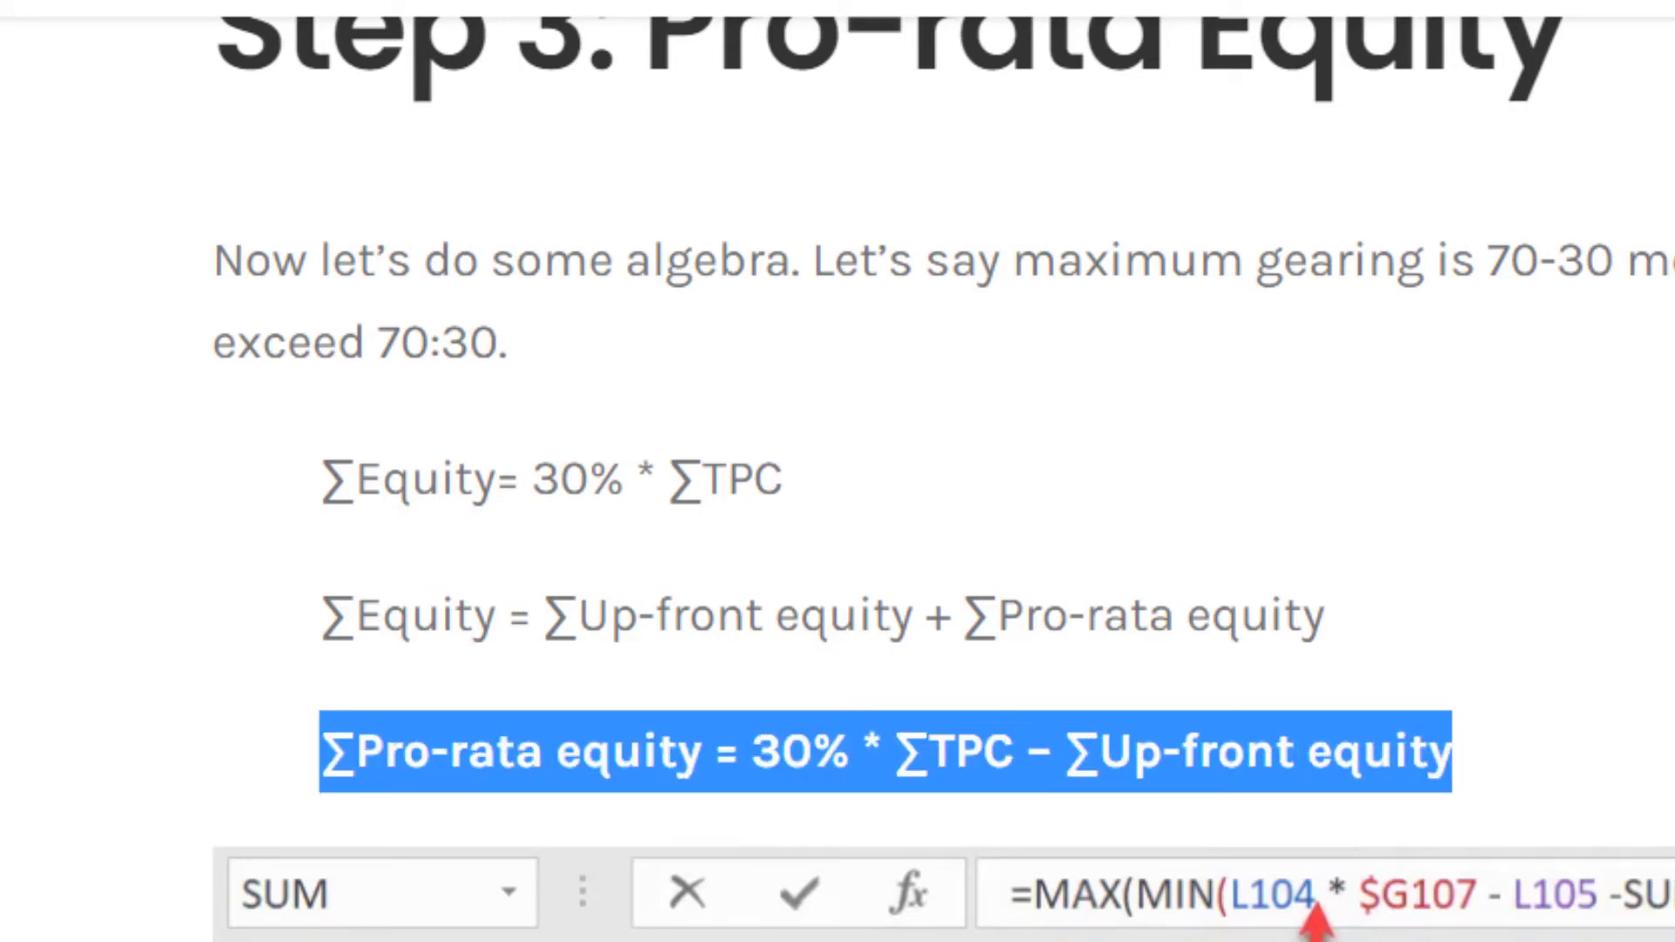
scroll(943, 479, down, 7)
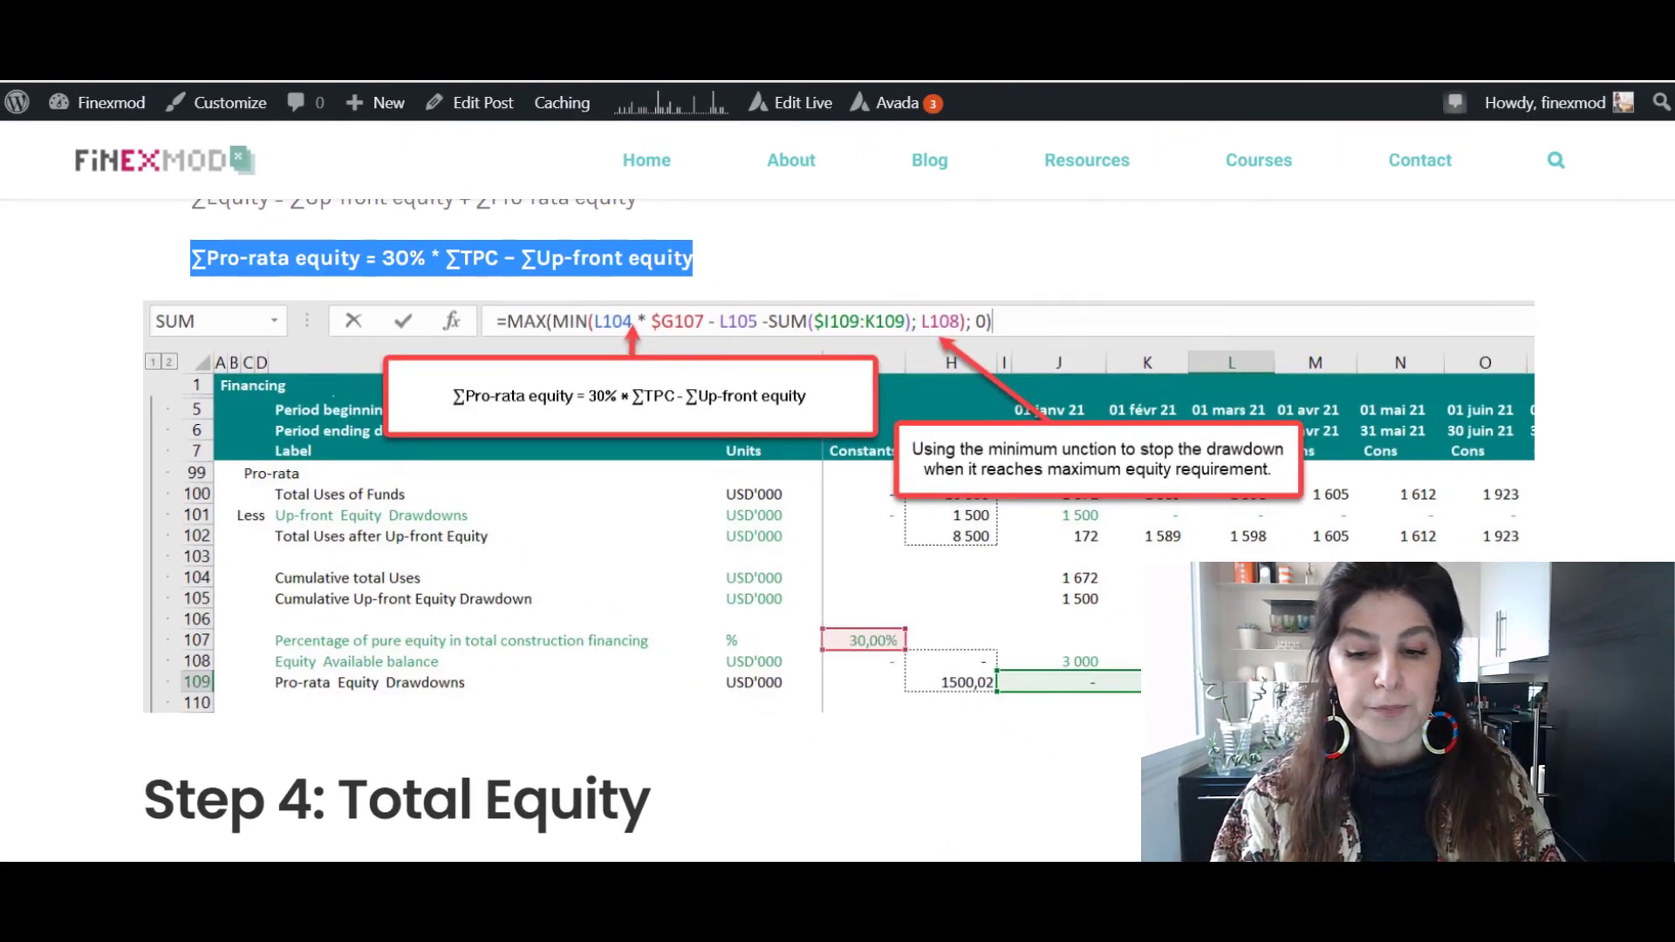
- Switch to the drawdown template workbook and select the Pro-rata section rows 65–73
click(1008, 860)
click(1013, 786)
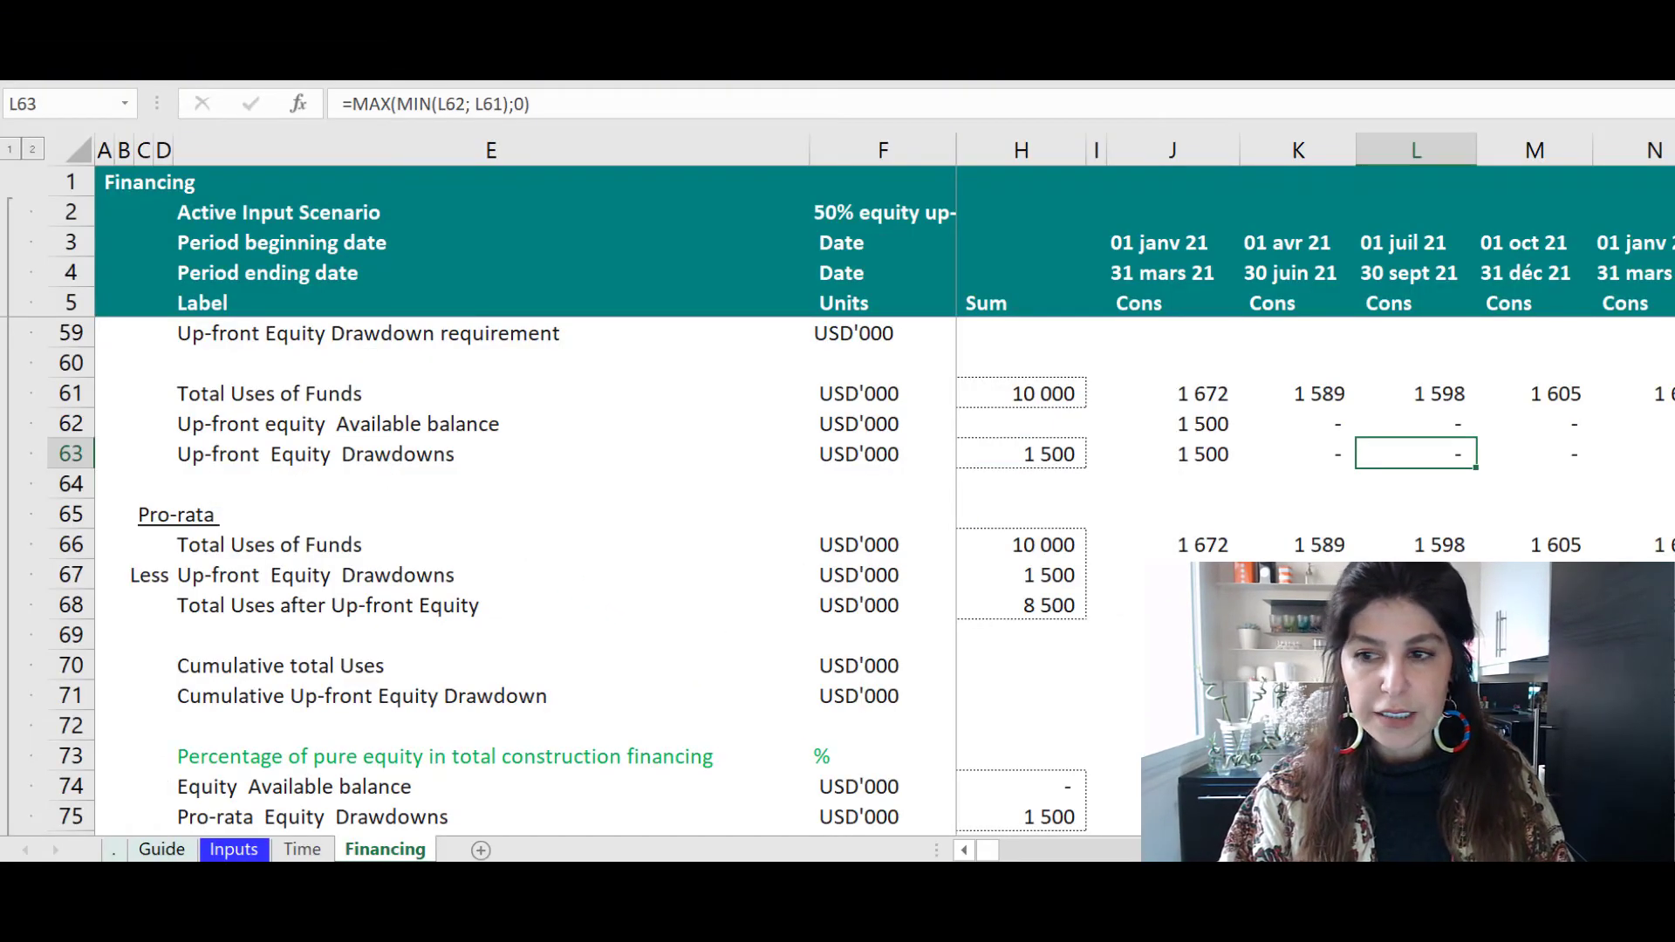
scroll(74, 528, up, 2)
drag(69, 363, 87, 650)
scroll(87, 650, down, 2)
click(70, 515)
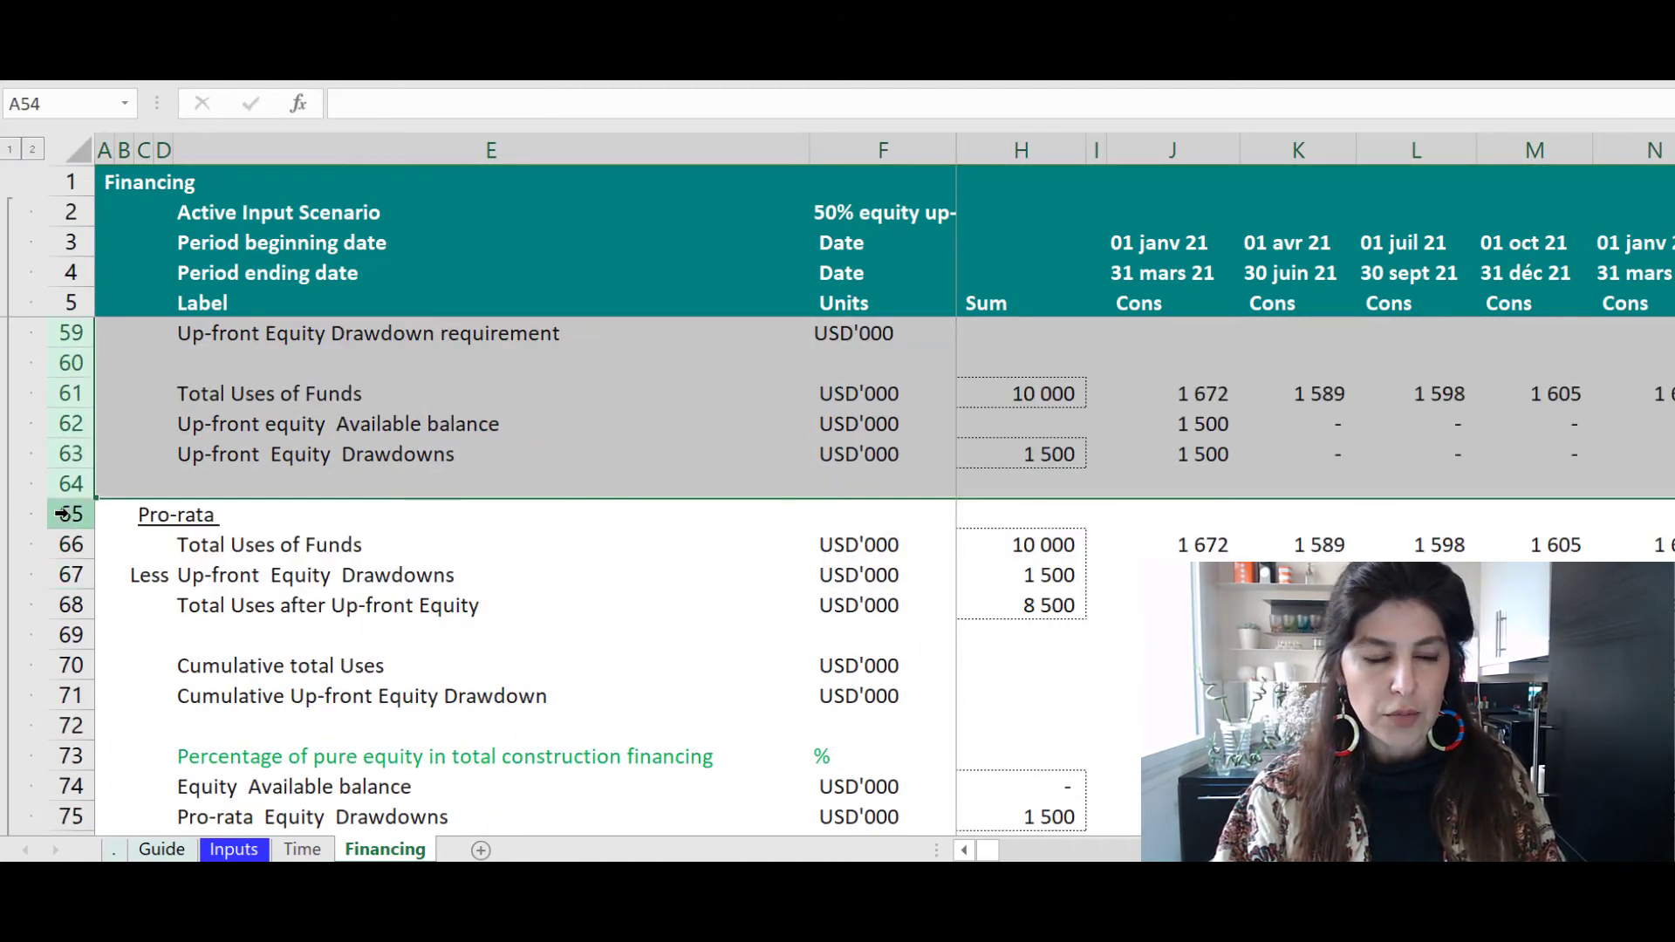
drag(70, 515, 65, 756)
scroll(262, 707, down, 1)
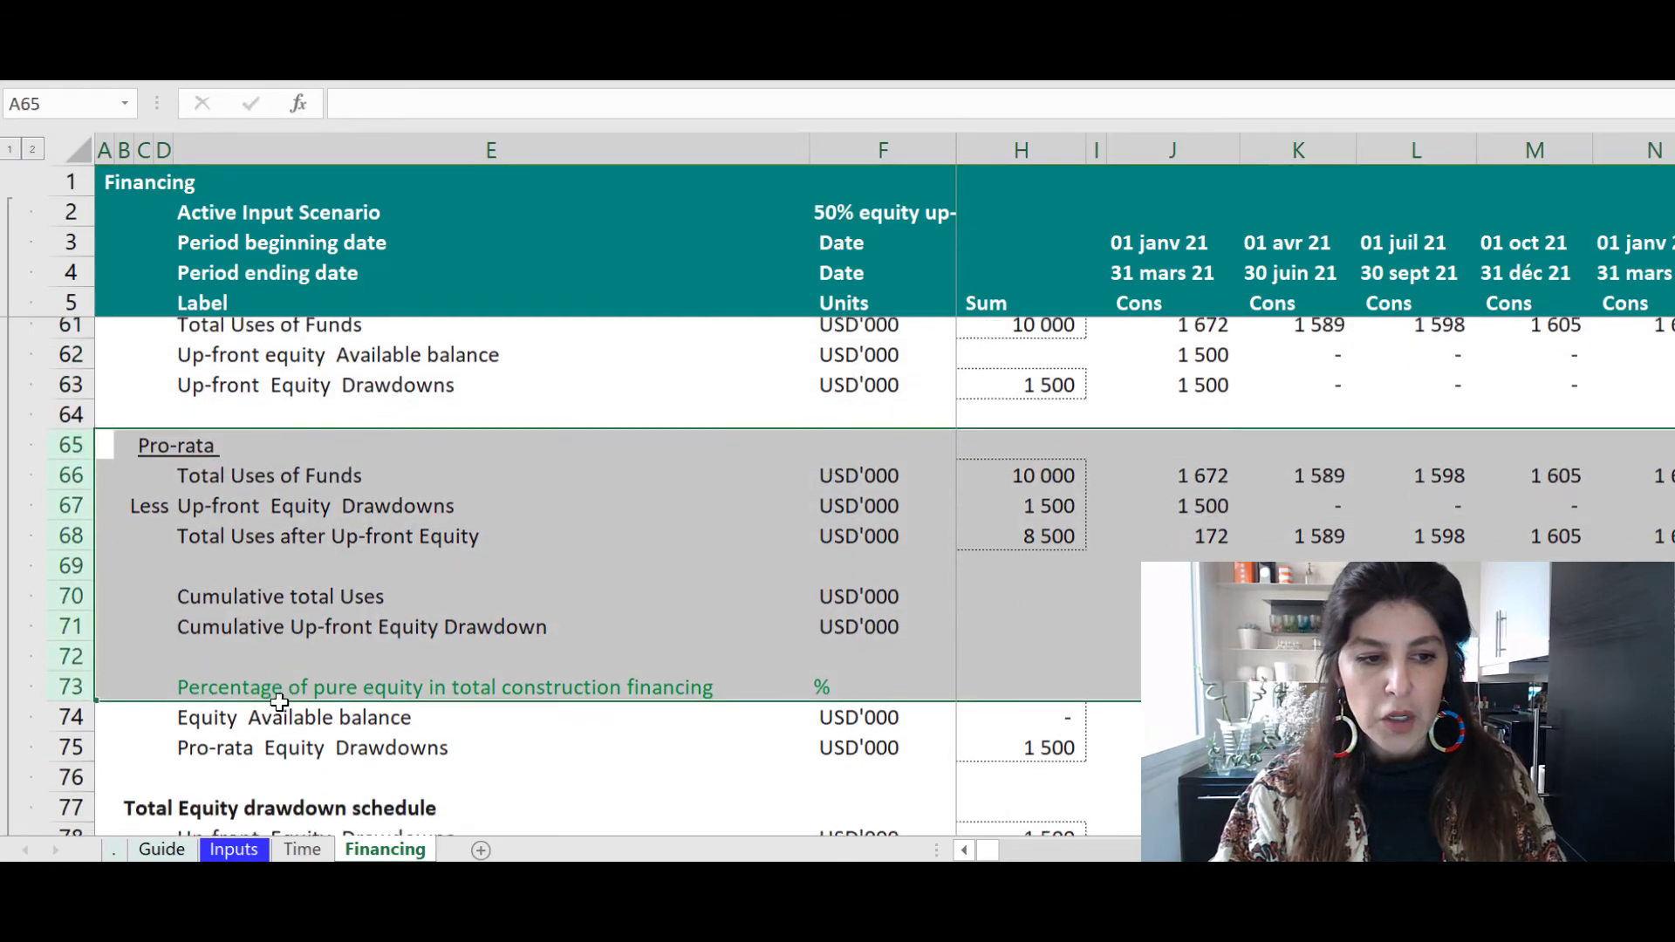
- Trace the cumulative uses, up-front equity and available balance cells referenced by J75's drawdown formula
click(340, 748)
click(1612, 563)
click(1613, 606)
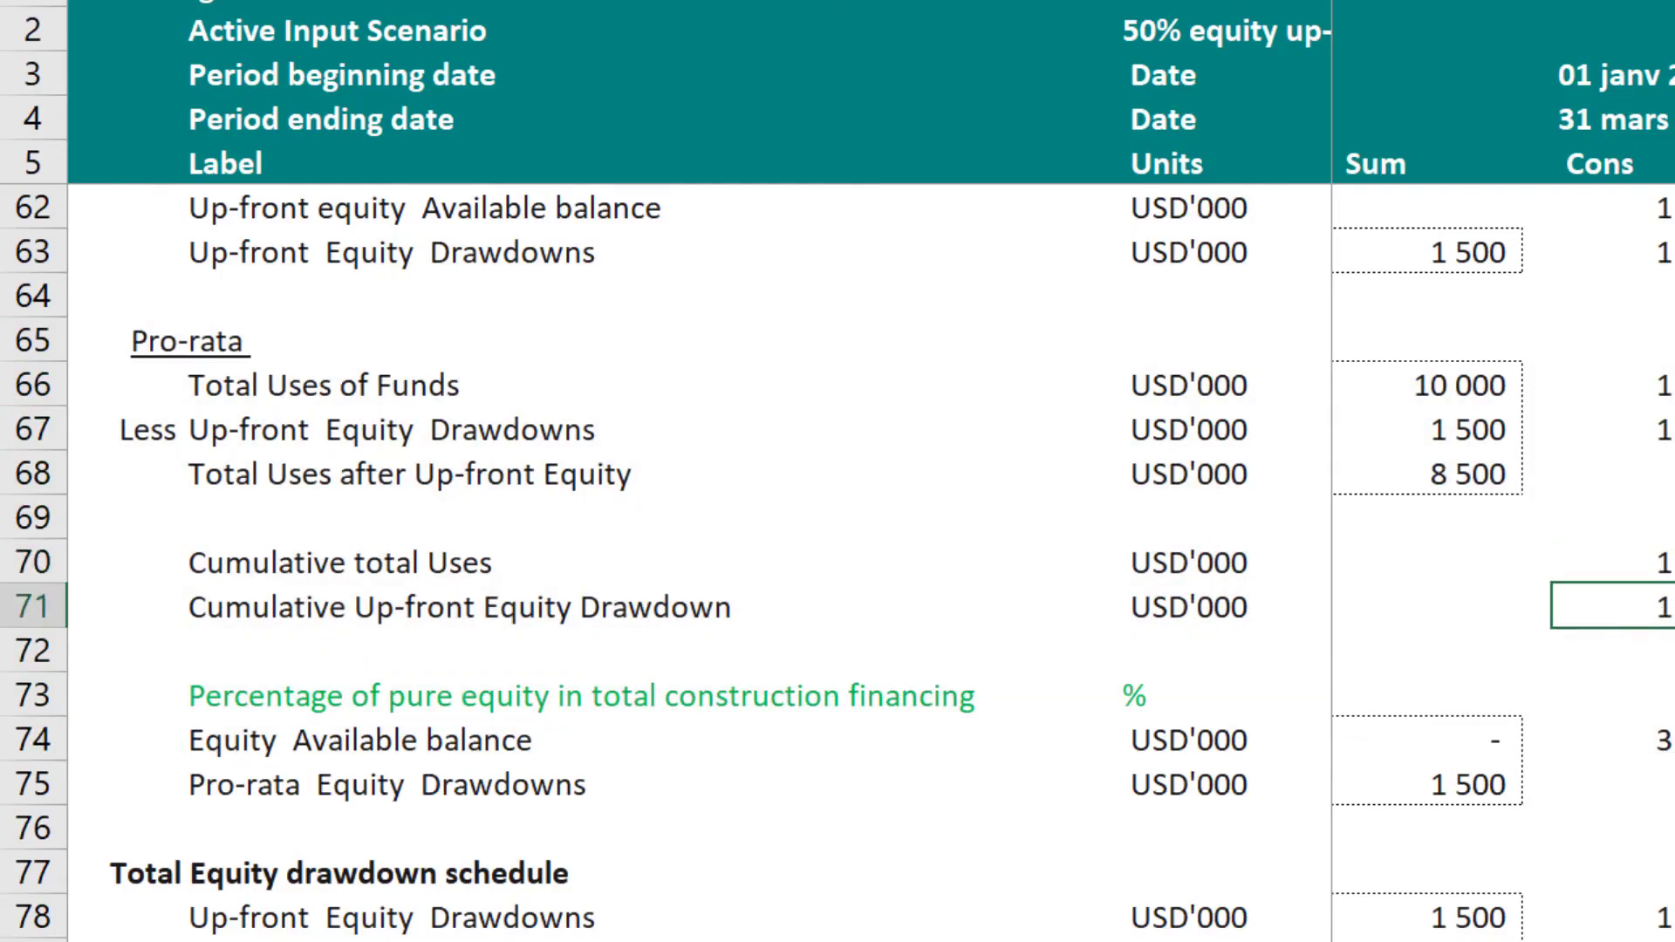
click(1613, 740)
click(1613, 784)
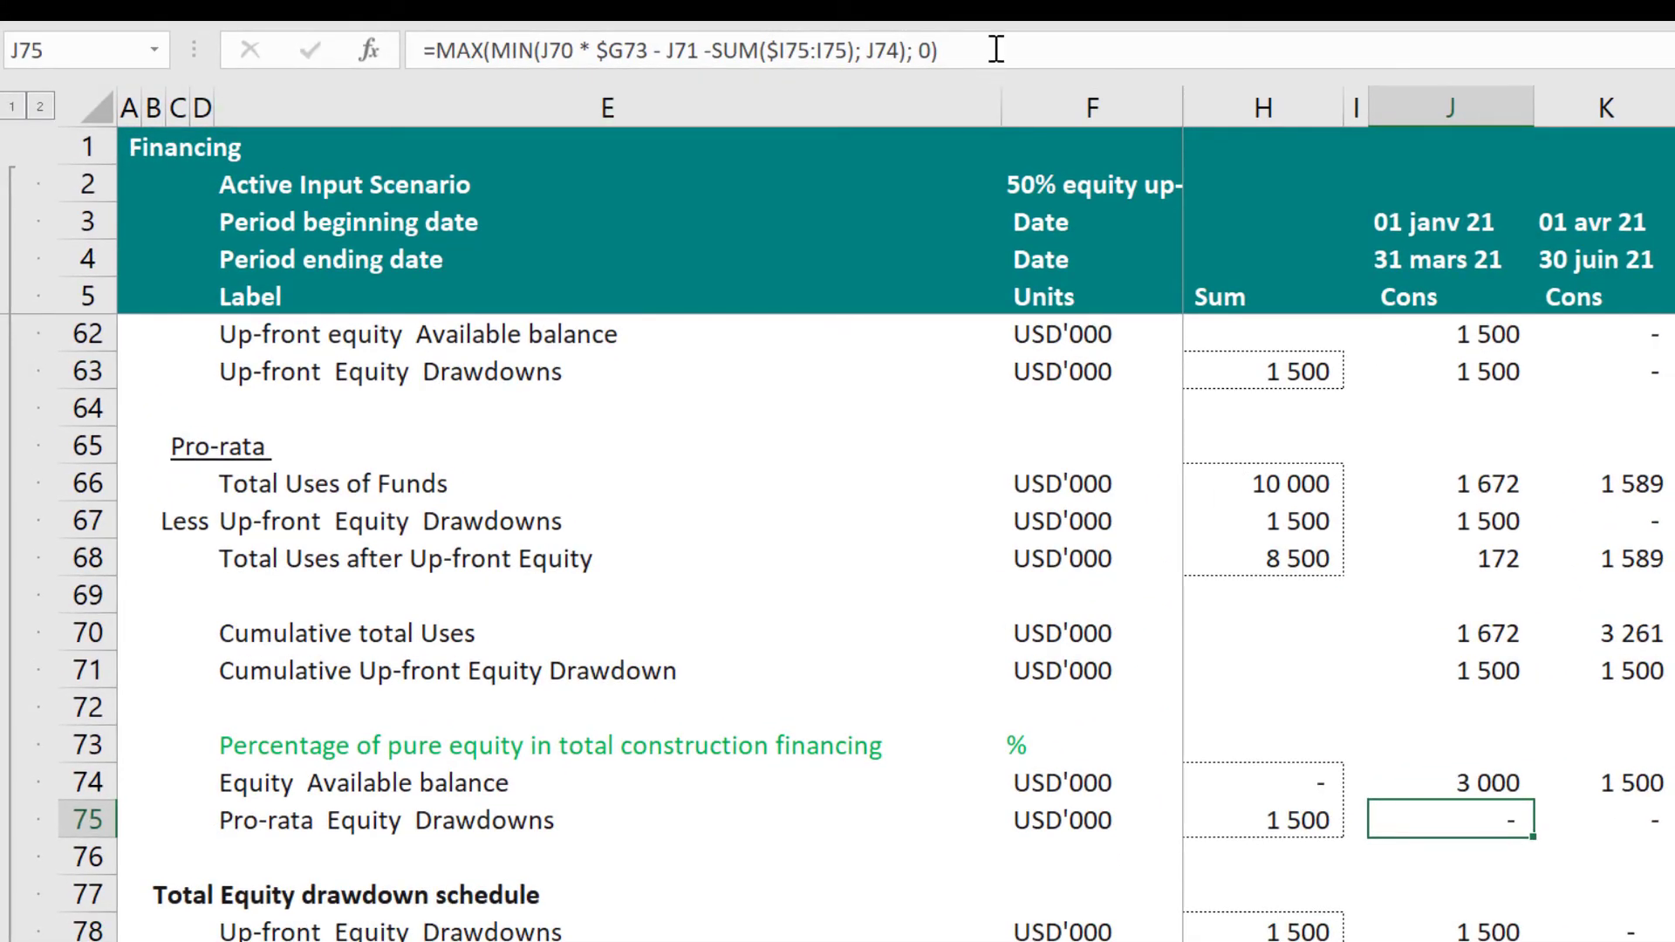
click(997, 50)
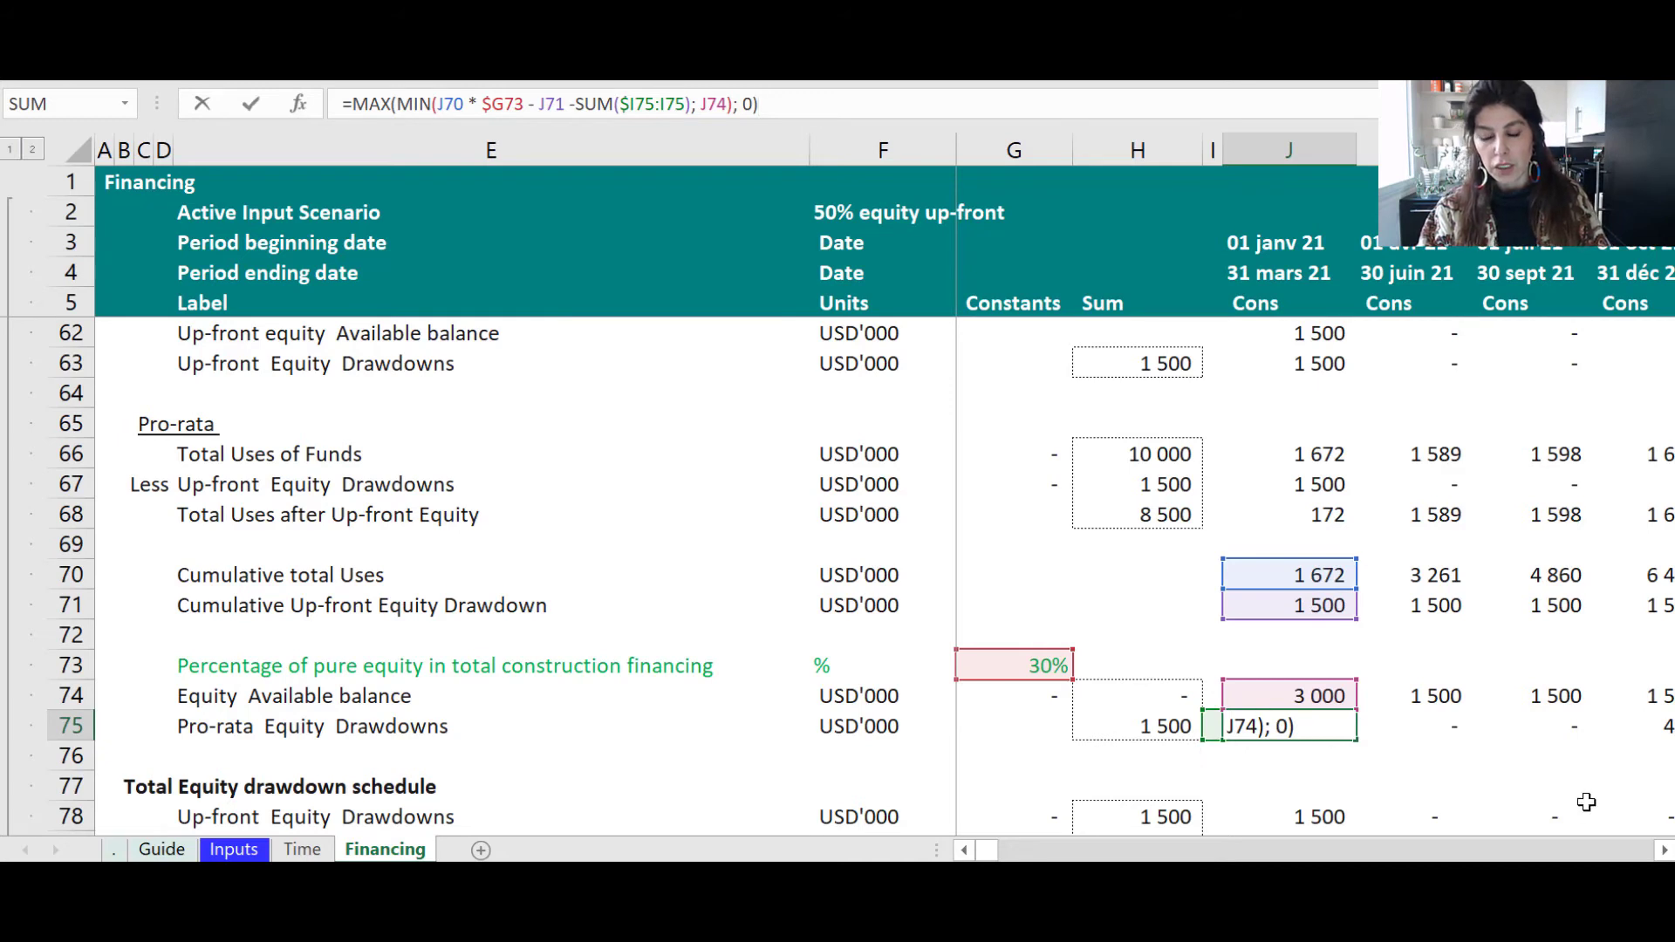
key(ctrl+Return)
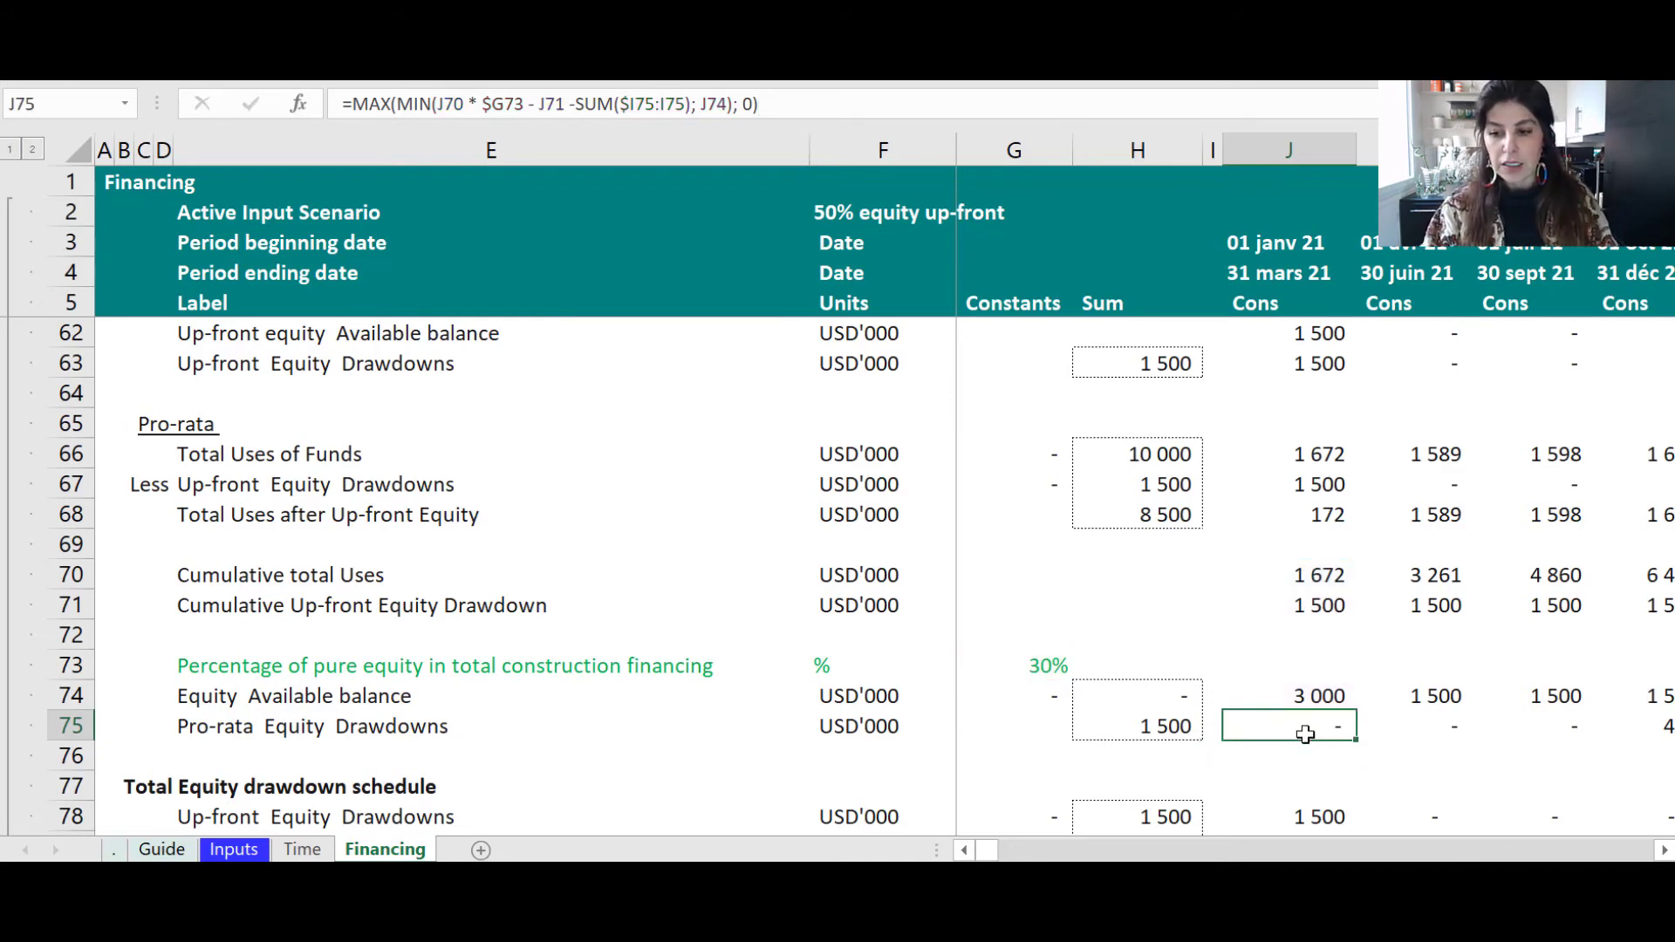
drag(1453, 726, 1612, 726)
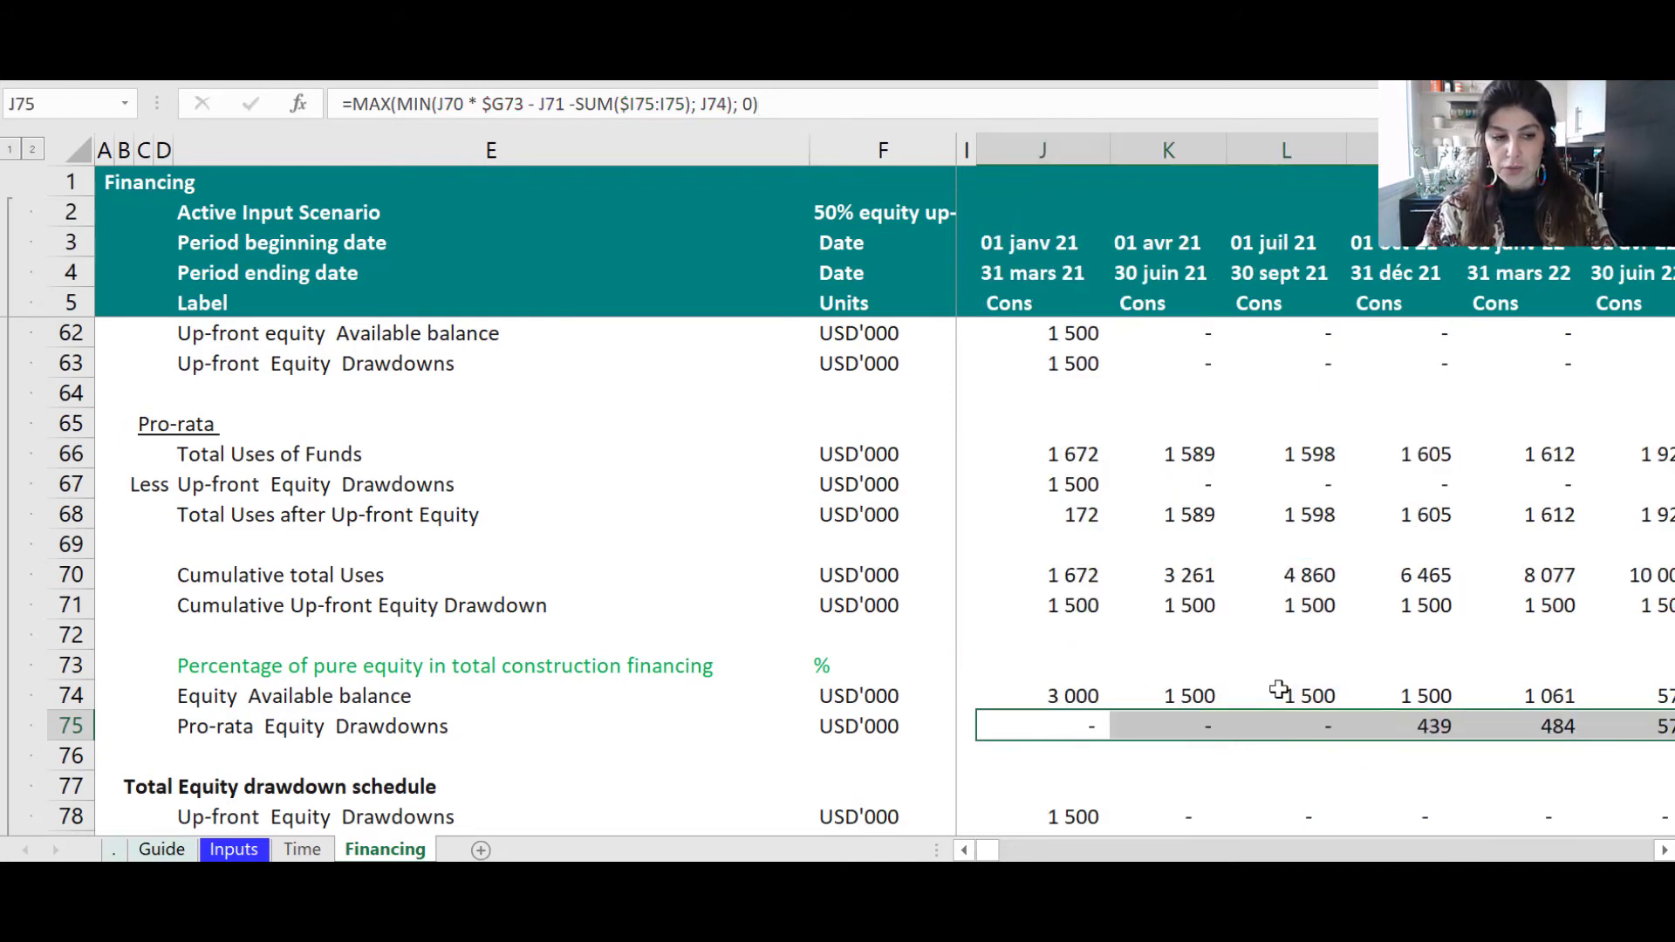
scroll(1278, 689, down, 1)
scroll(1279, 689, down, 1)
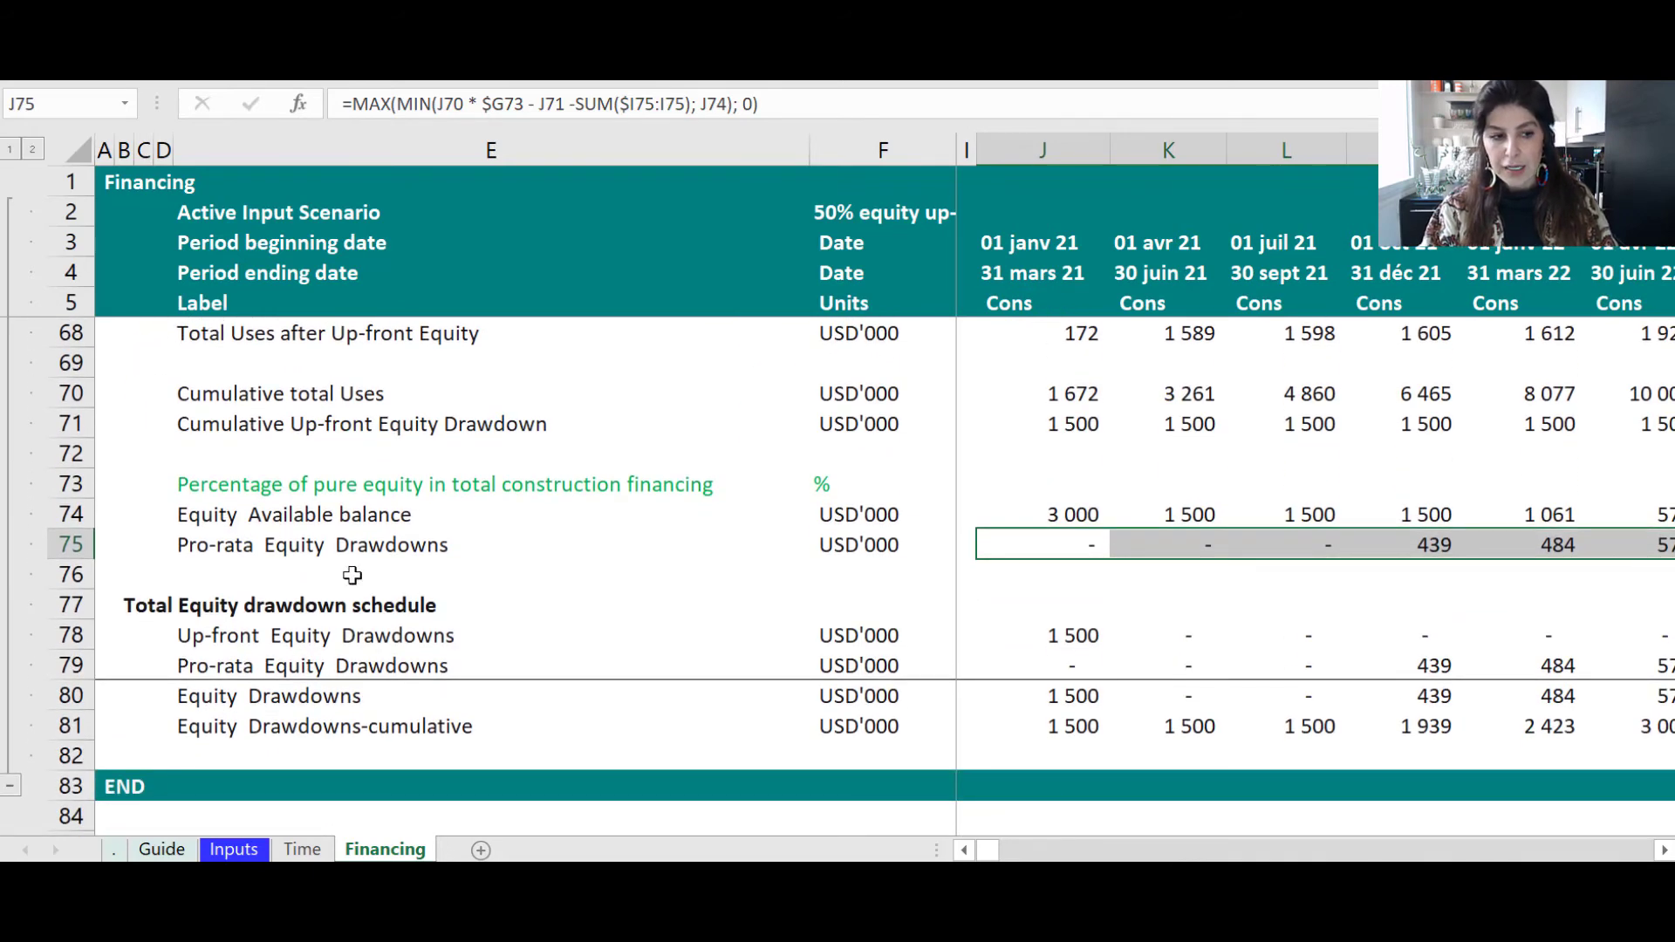
click(73, 603)
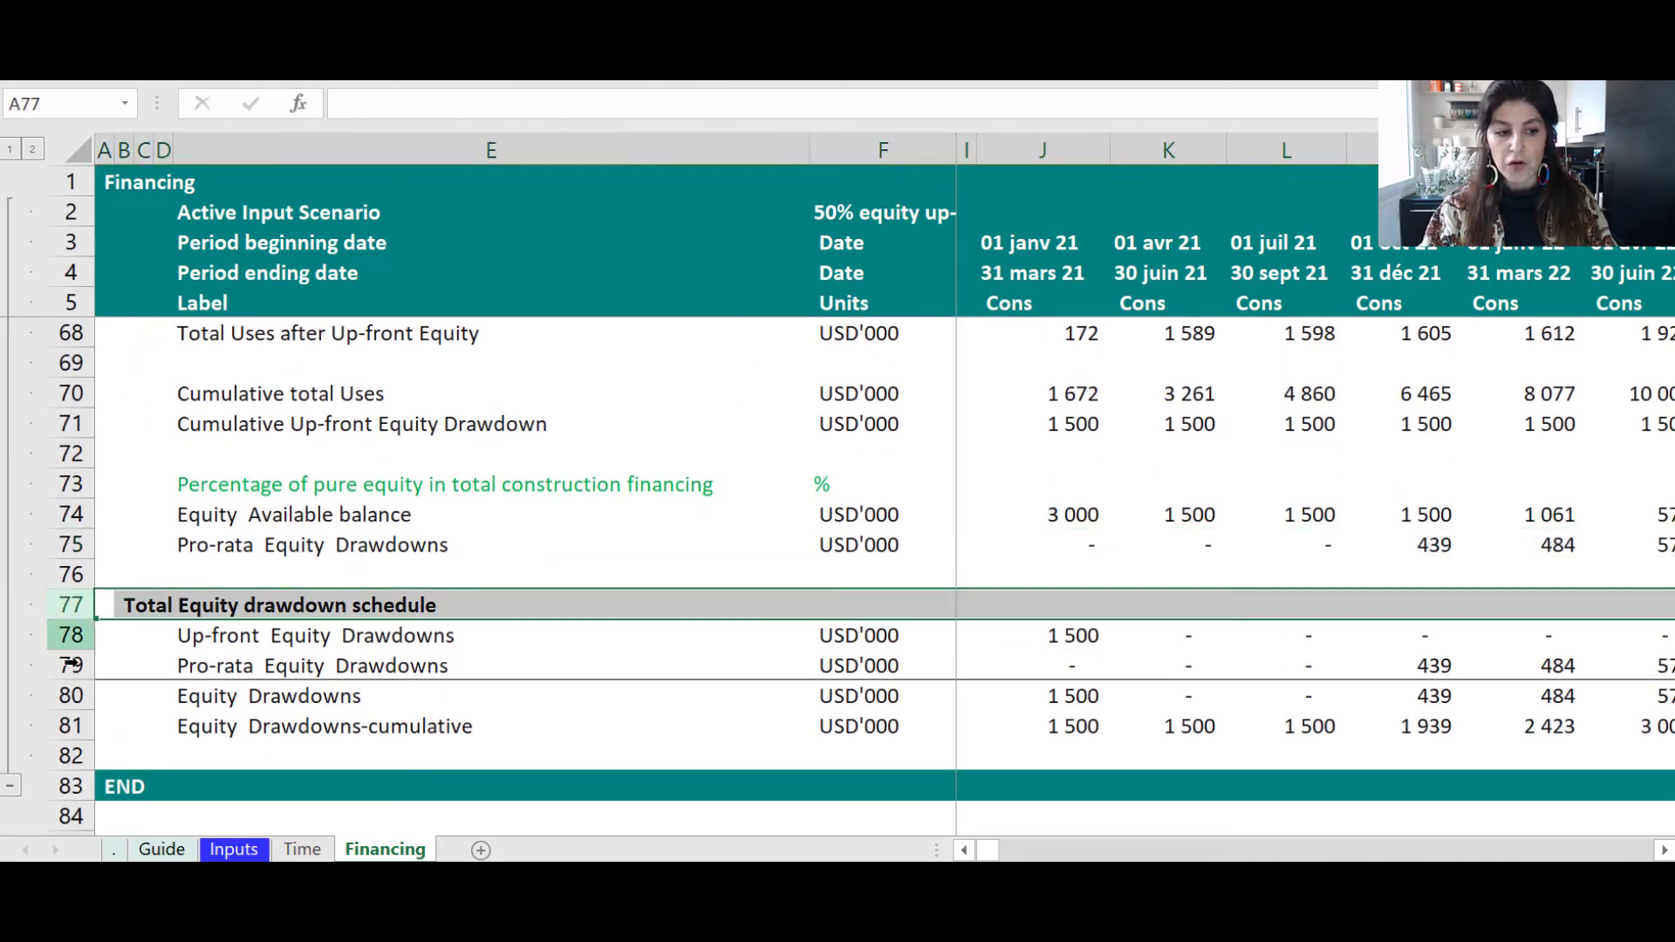
click(239, 695)
drag(1073, 694, 1614, 695)
drag(993, 855, 986, 855)
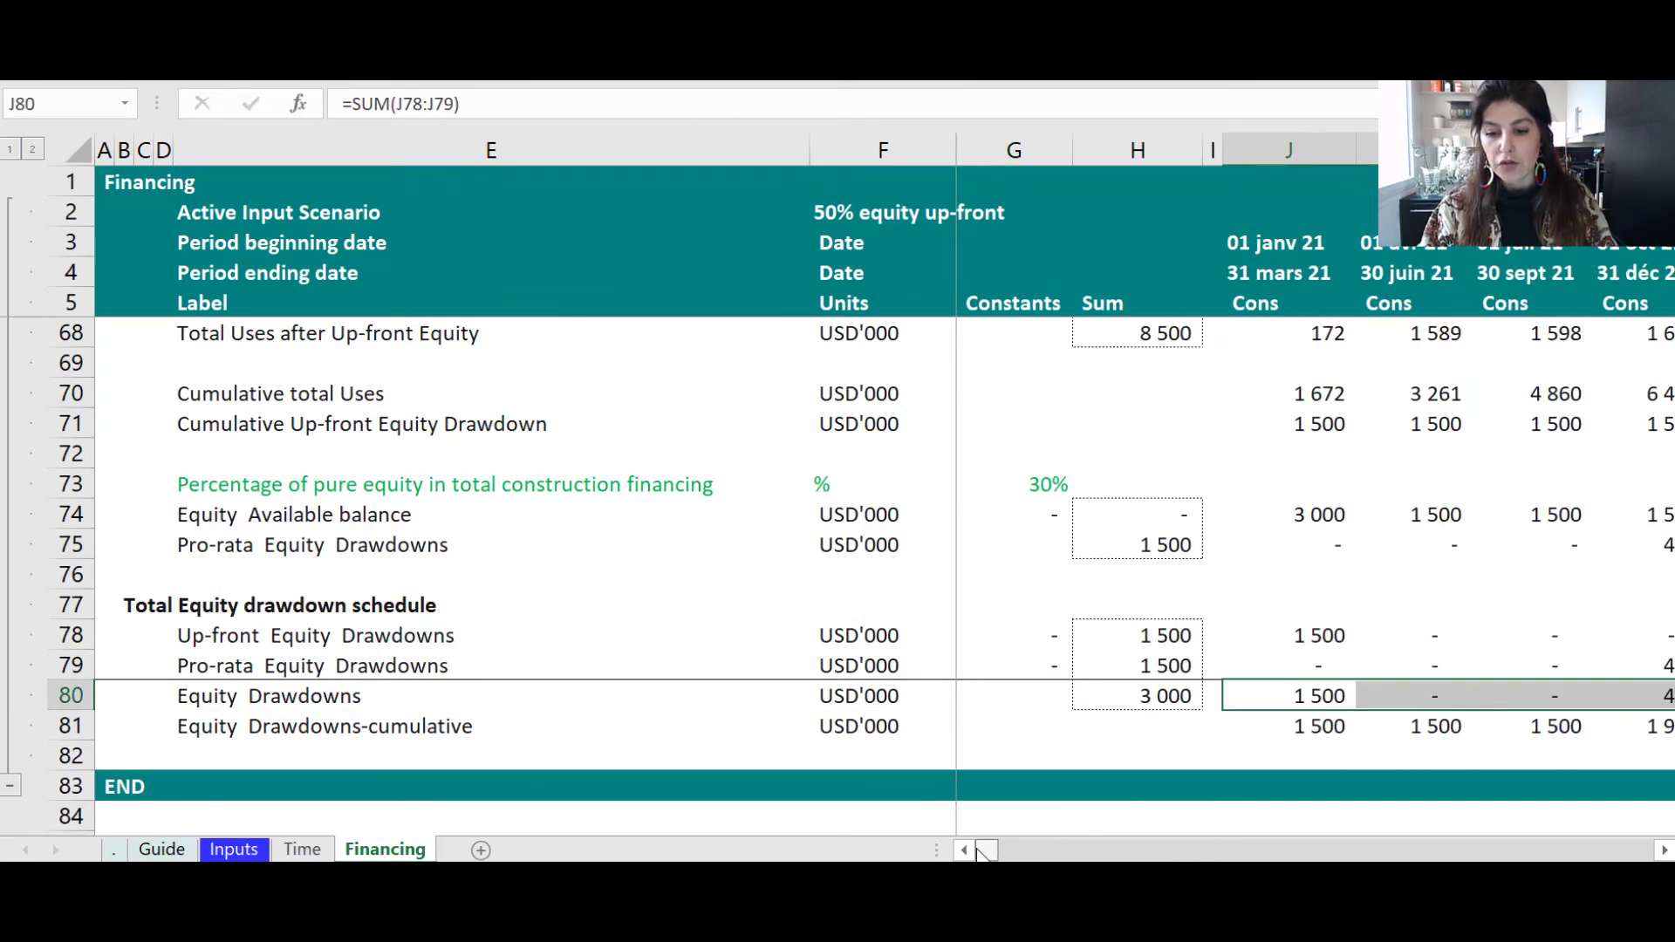
click(1156, 697)
click(1309, 696)
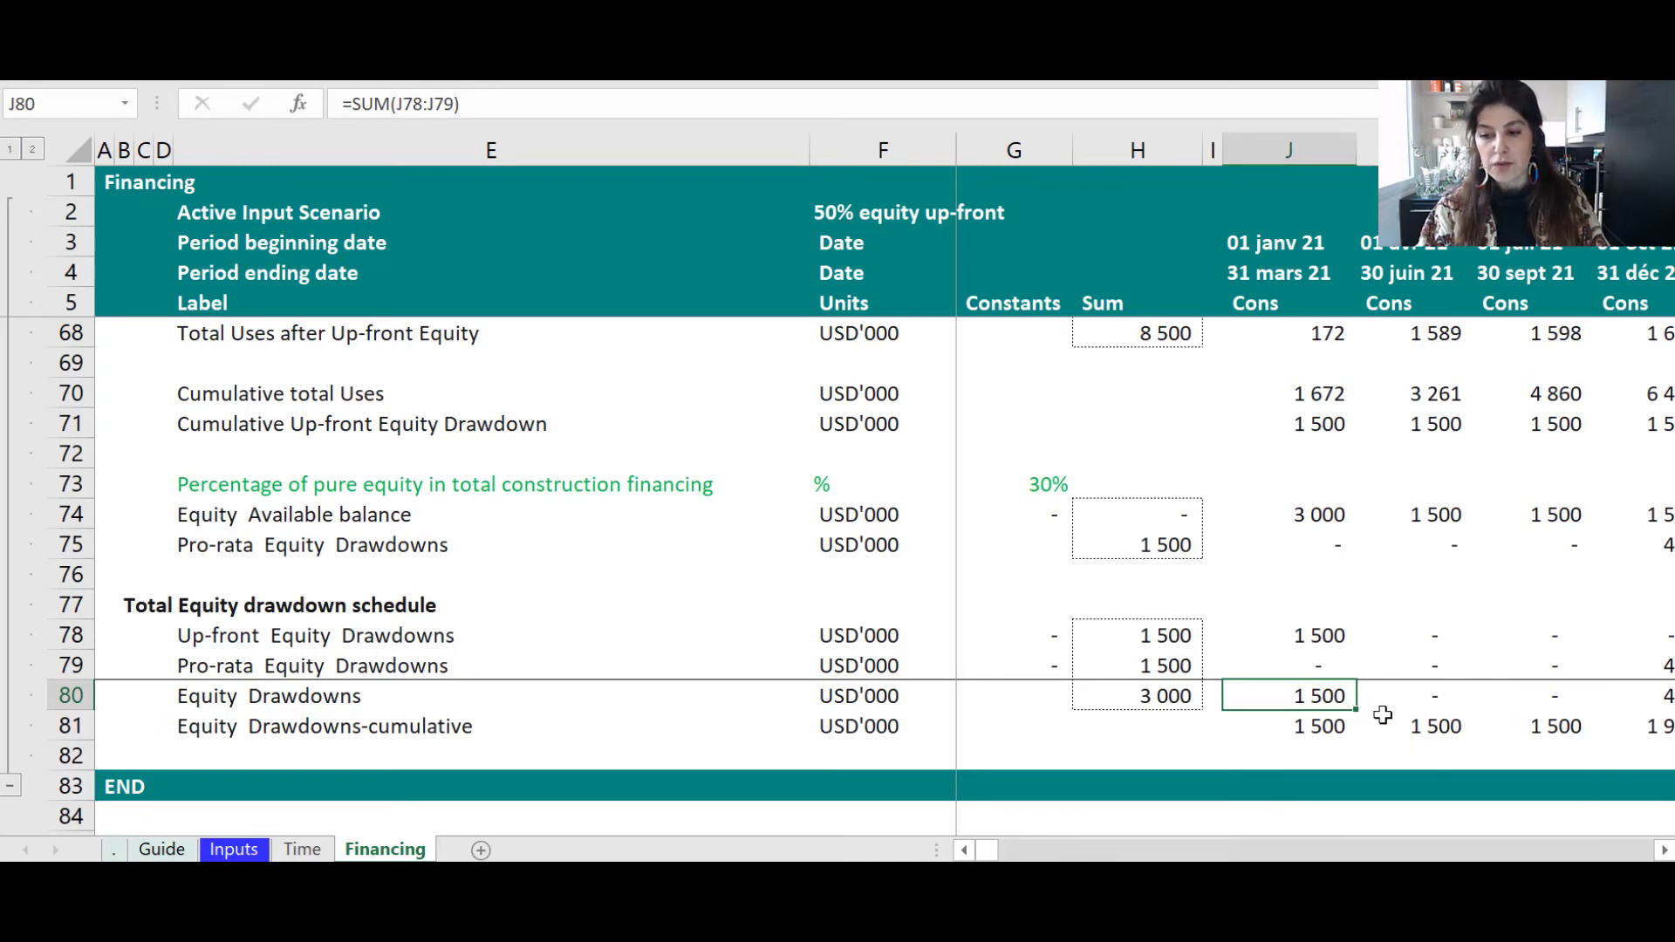
drag(1420, 695, 1594, 703)
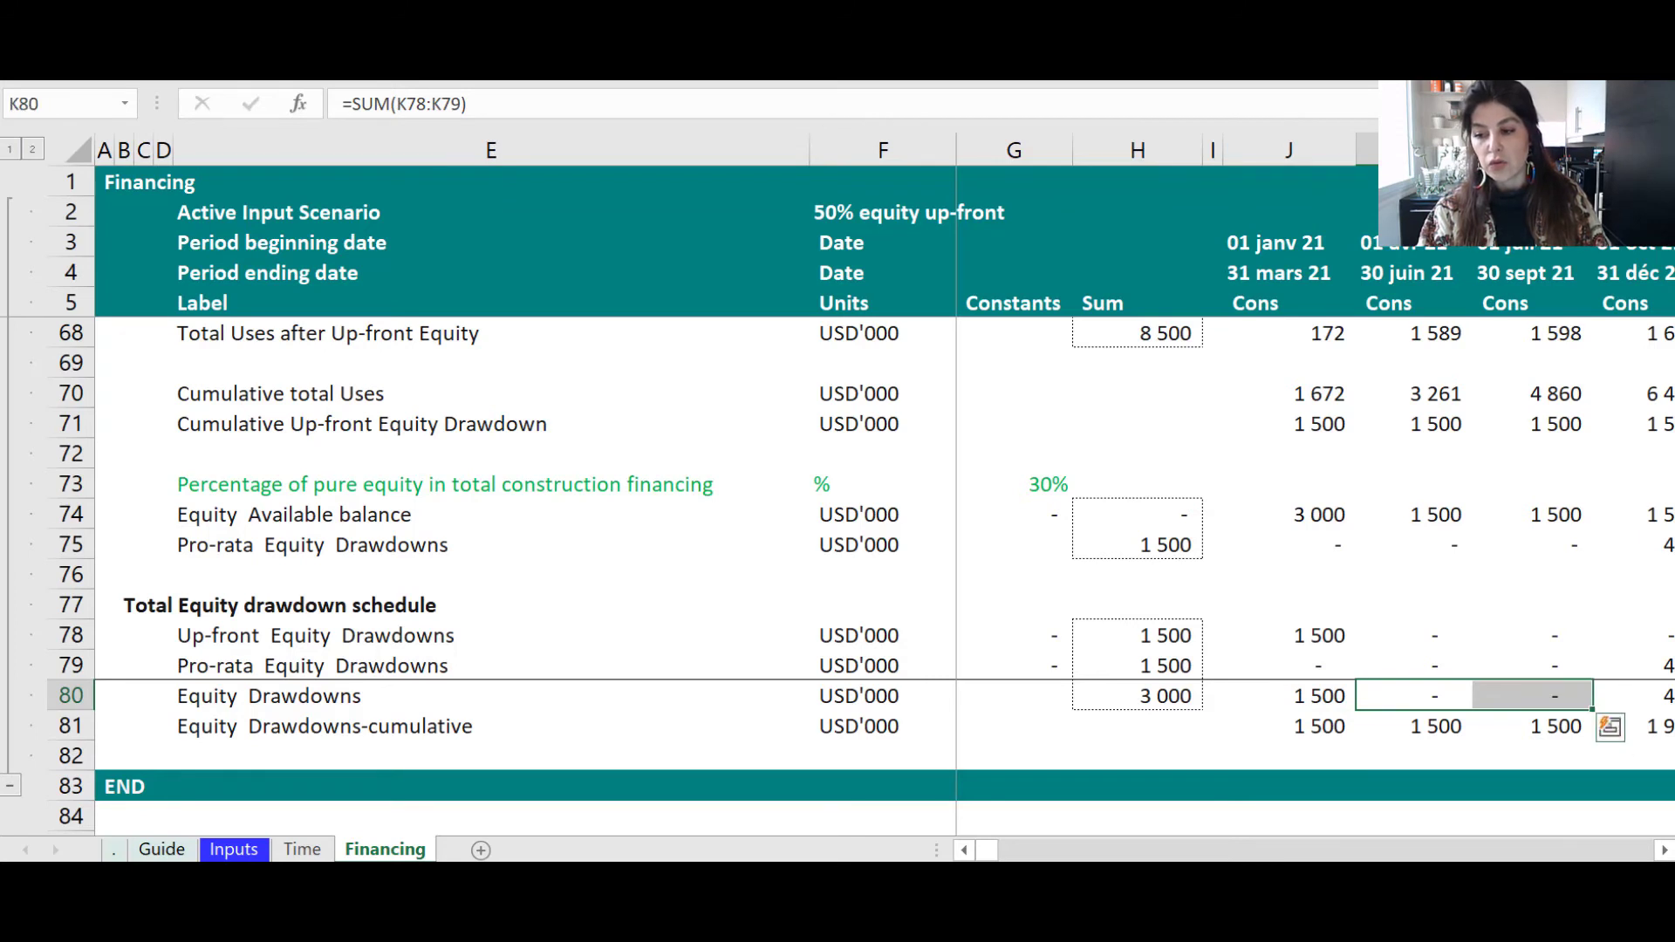
scroll(1420, 711, right, 2)
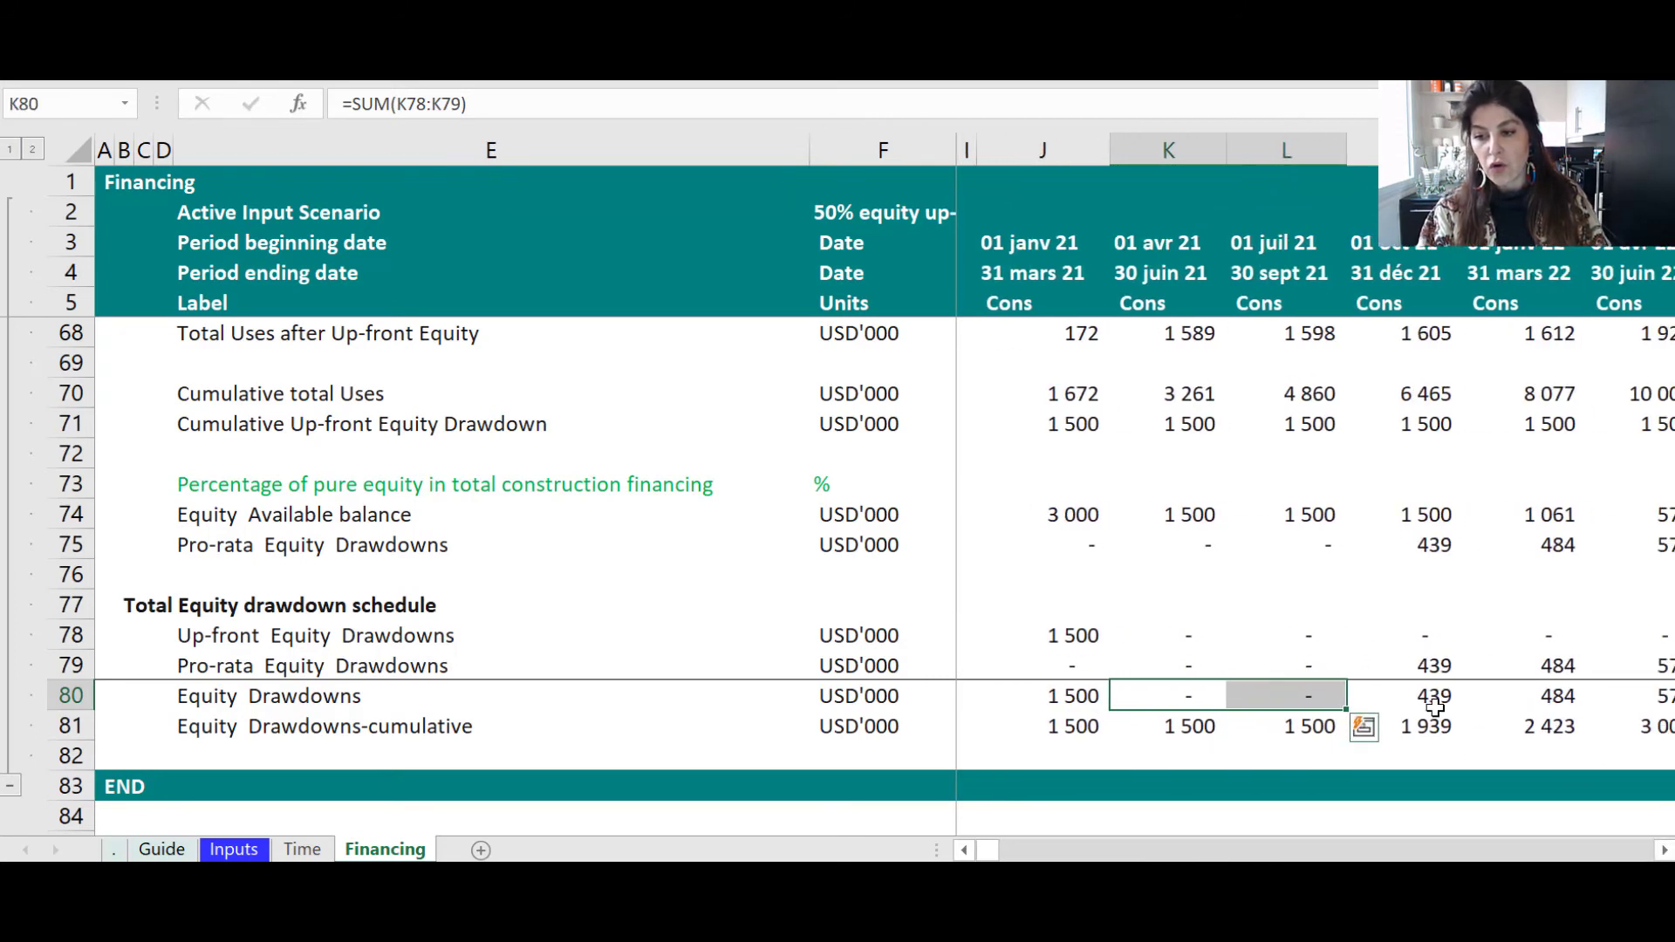
click(1420, 711)
drag(1408, 695, 1195, 698)
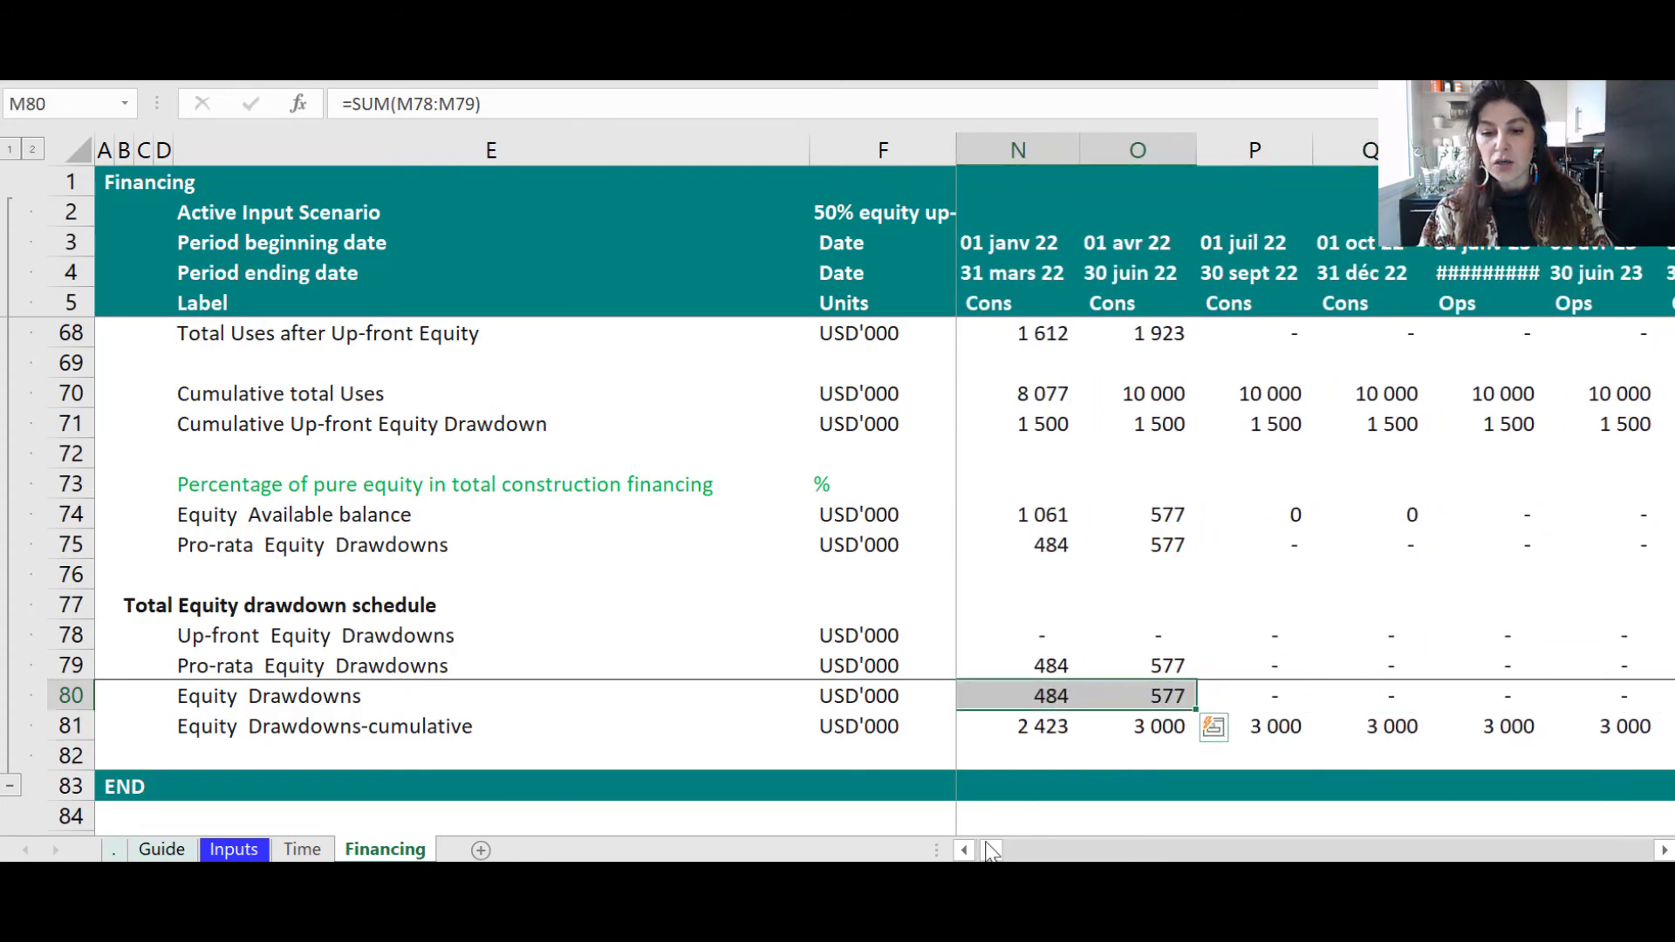
drag(991, 850, 987, 850)
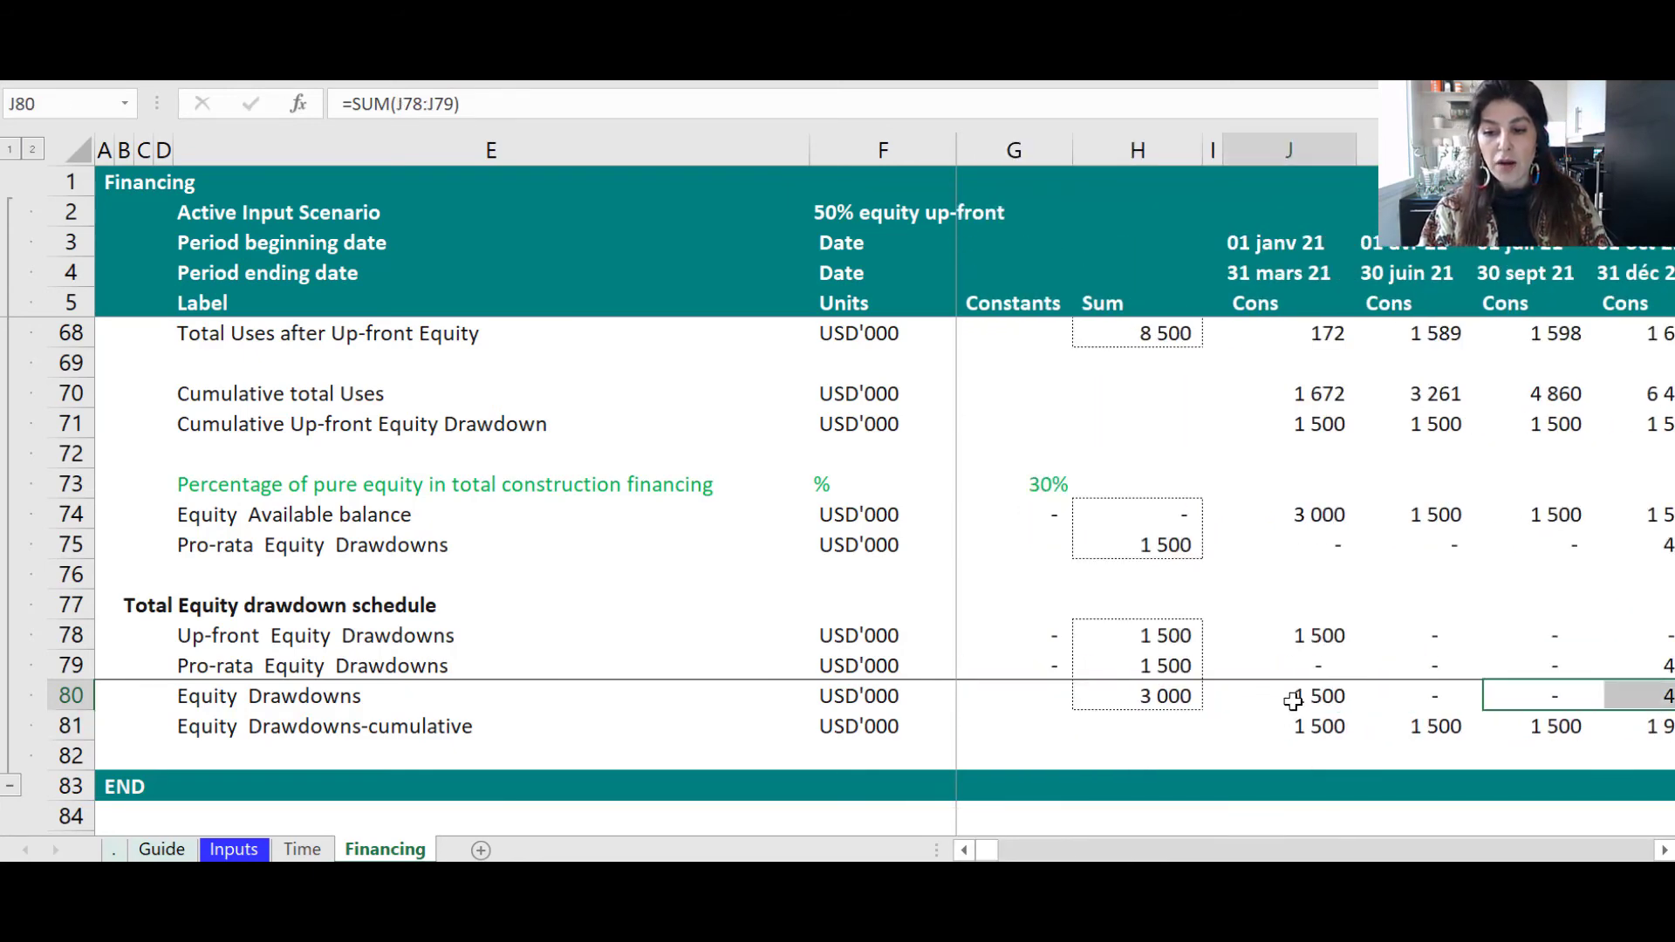
click(1293, 701)
scroll(1353, 689, up, 15)
scroll(1450, 702, up, 4)
ctrl+scroll(1458, 767, down, 1)
scroll(1458, 767, up, 1)
scroll(1459, 768, down, 3)
click(1219, 592)
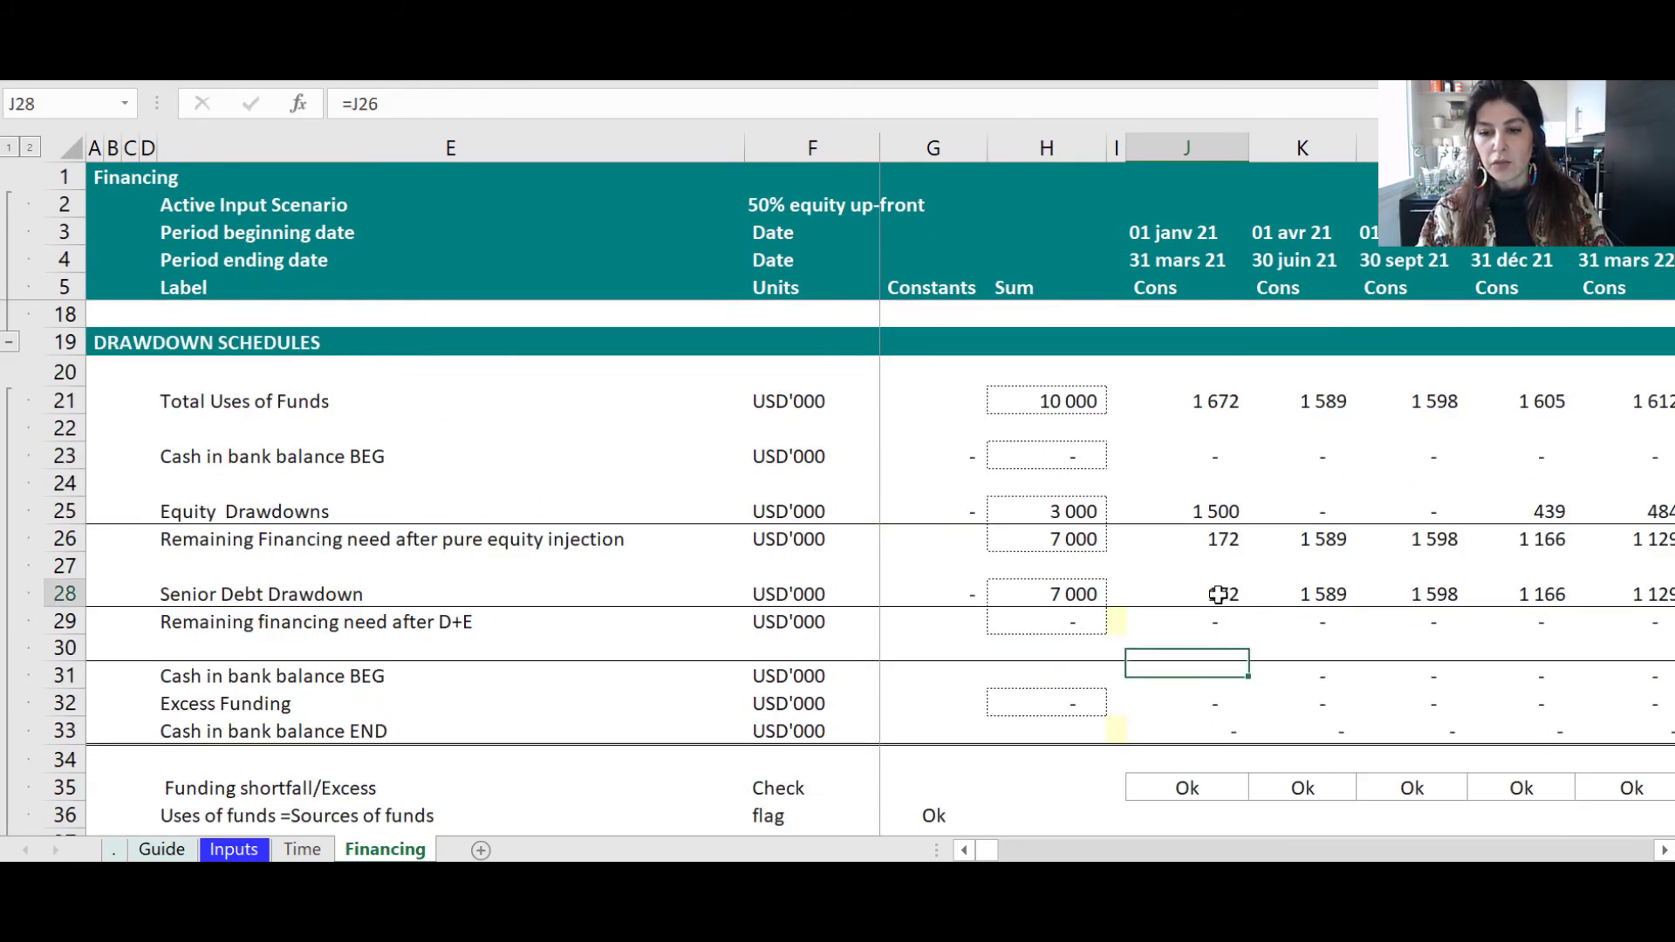
click(1207, 512)
drag(1217, 399, 1436, 393)
drag(1212, 512, 1435, 511)
drag(1582, 507, 1606, 506)
drag(1219, 594, 1514, 595)
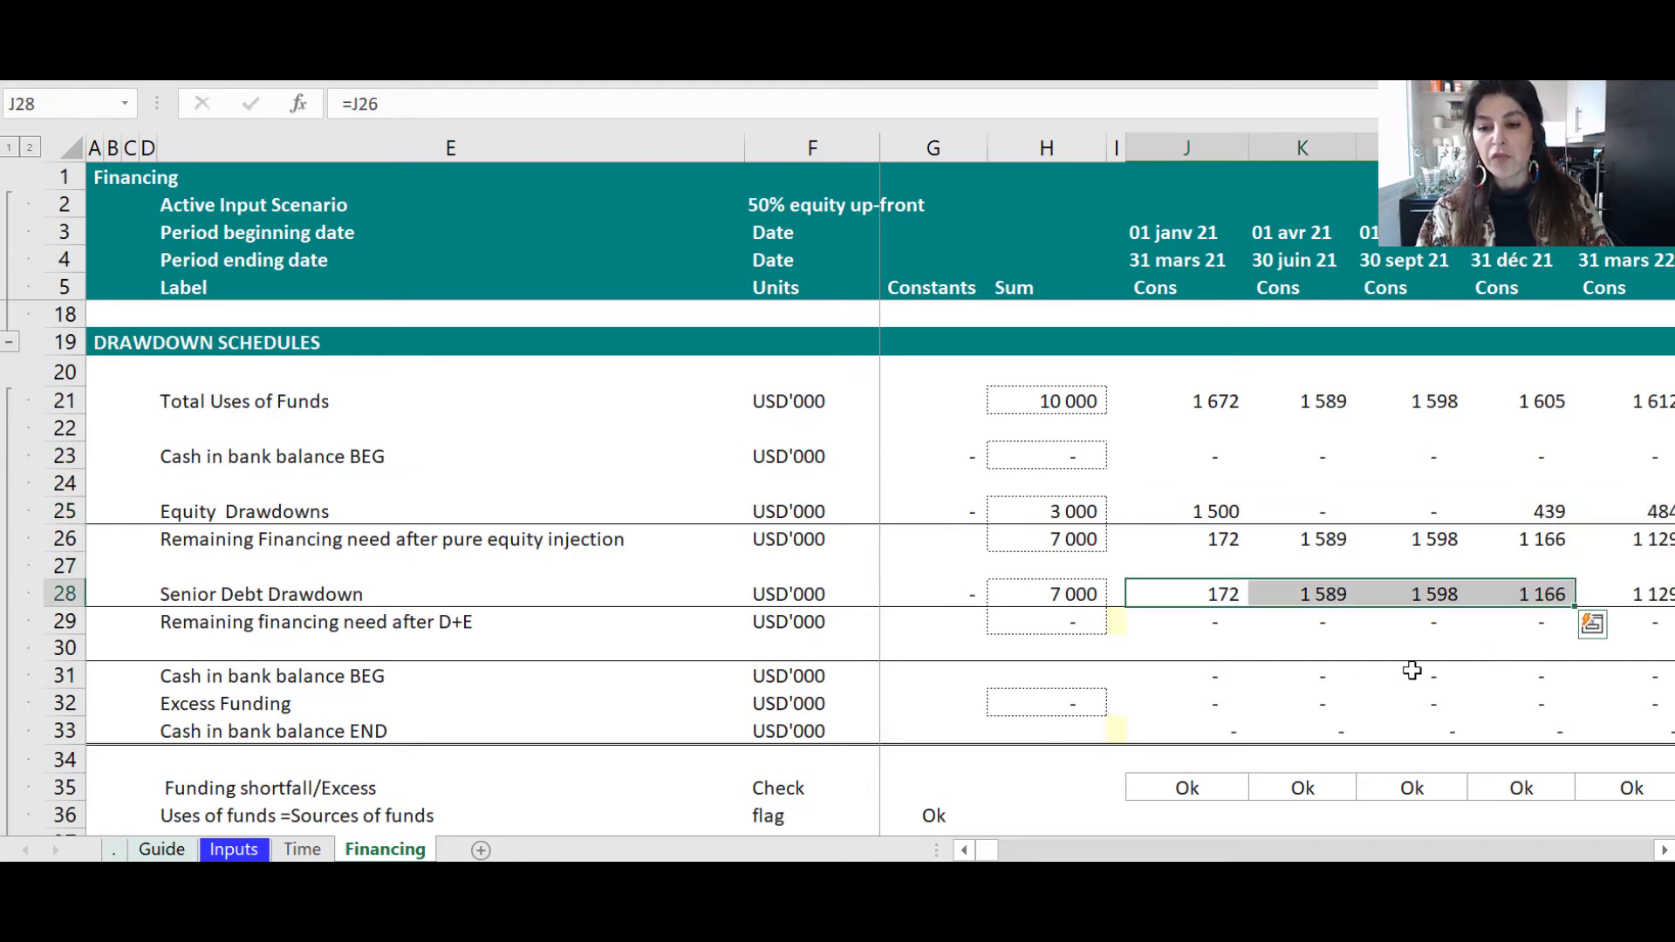
click(1056, 401)
drag(1057, 401, 1065, 625)
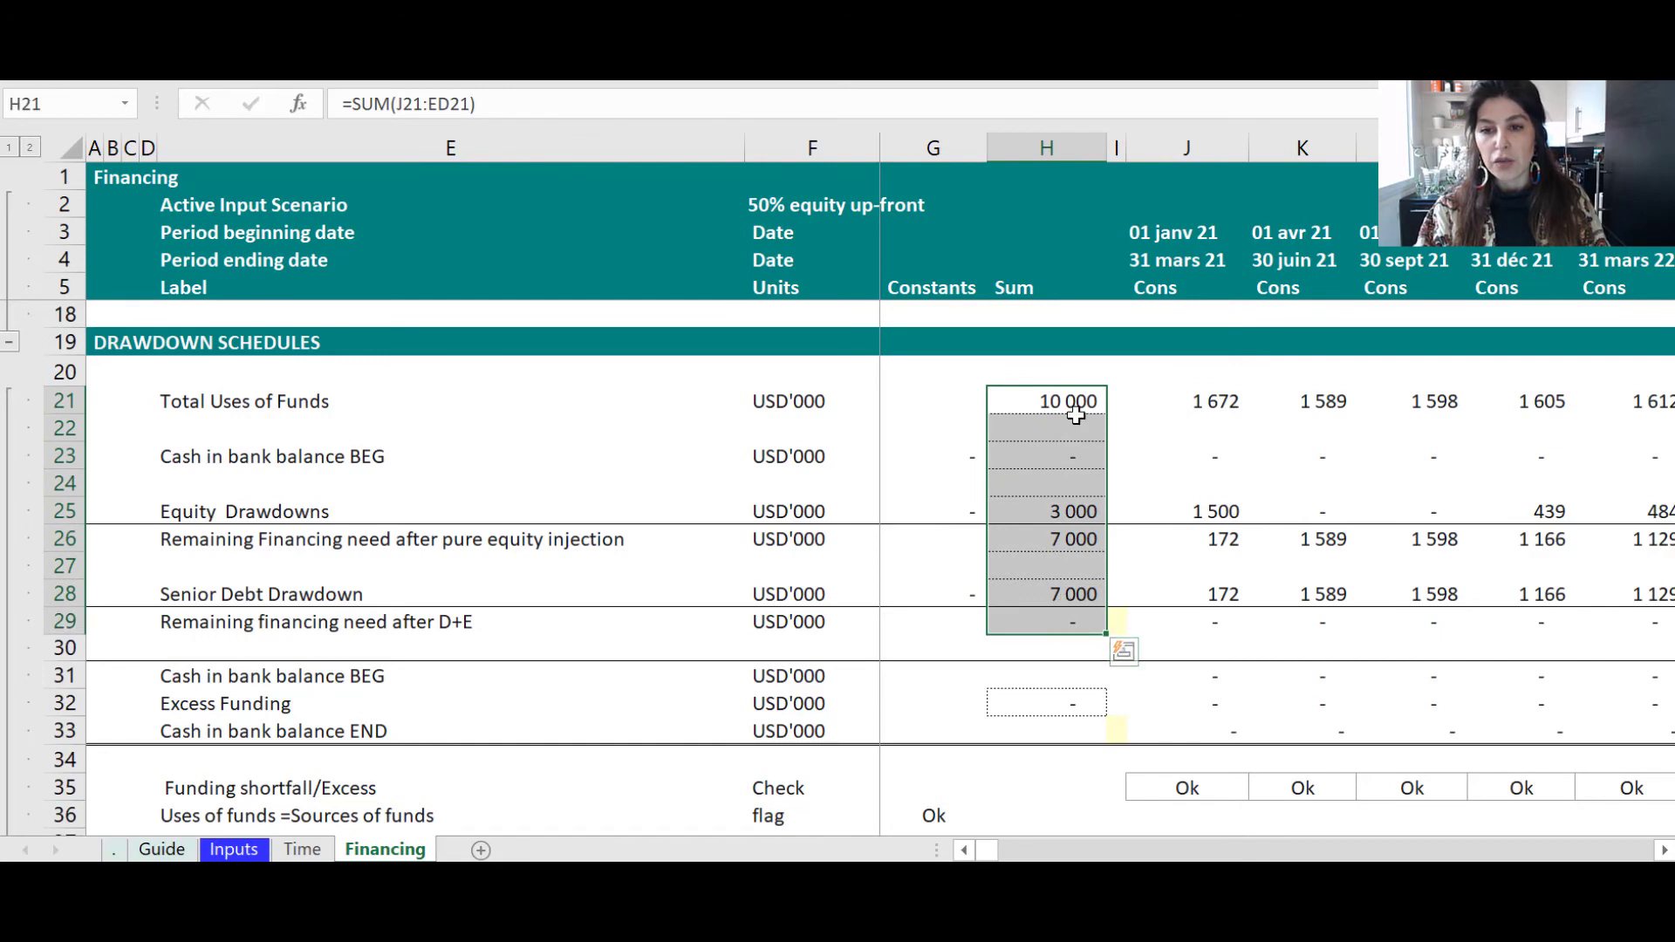
click(1076, 403)
click(1084, 510)
click(1067, 593)
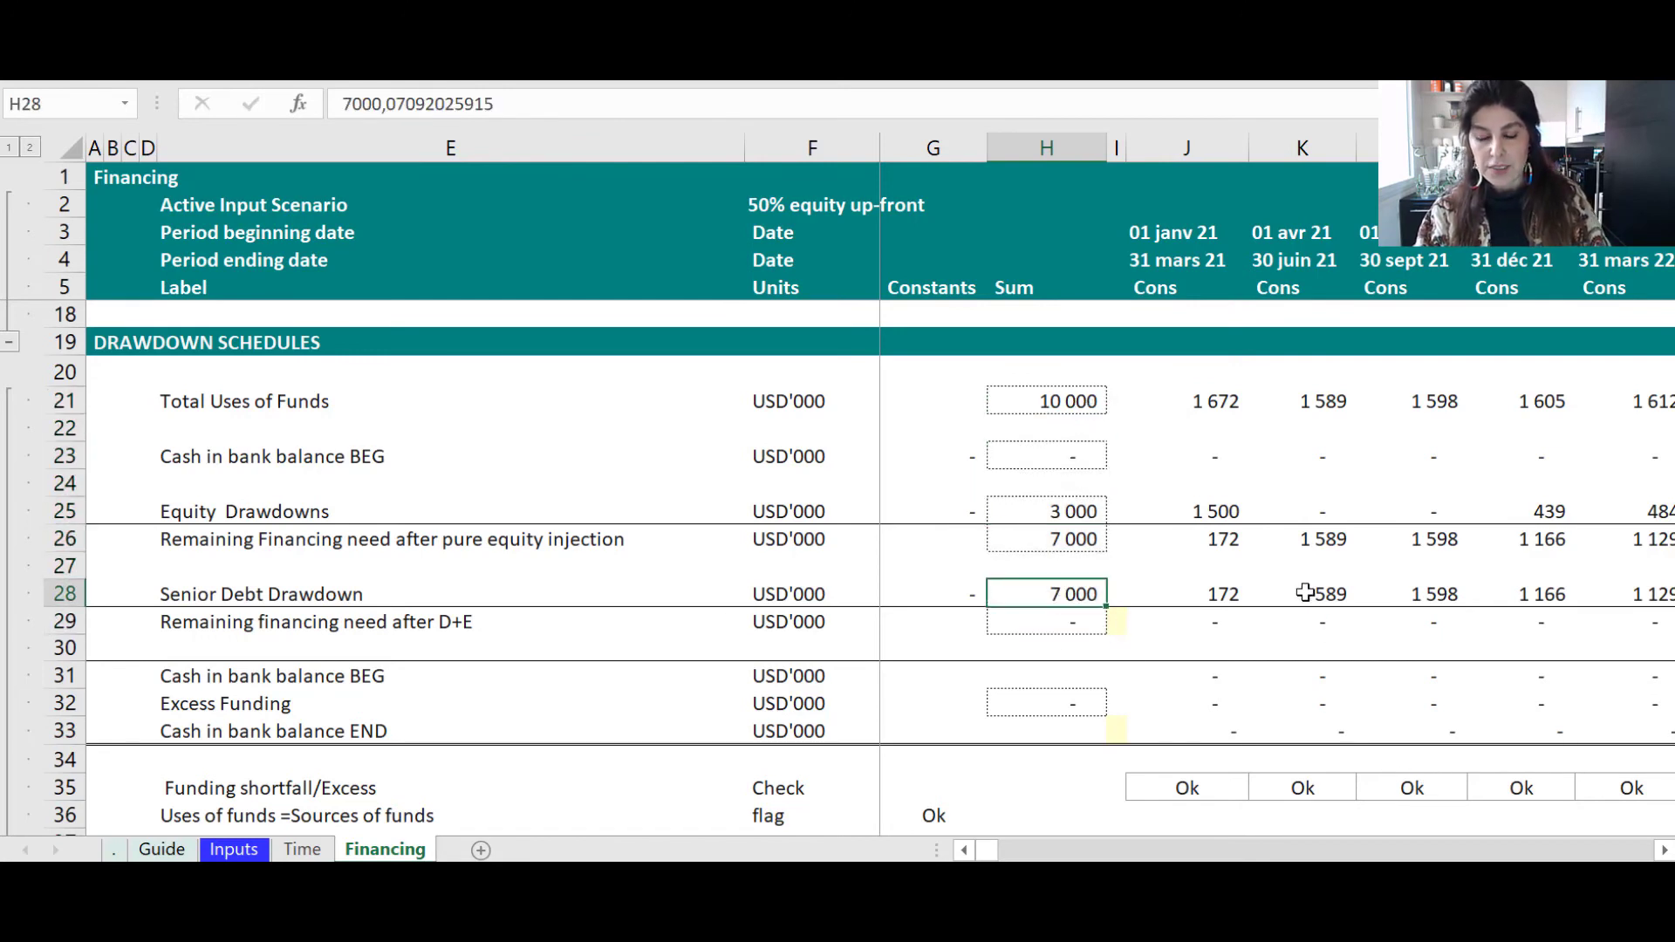
click(234, 849)
- Switch the active input scenario to 80%, then 100% equity up-front
click(811, 217)
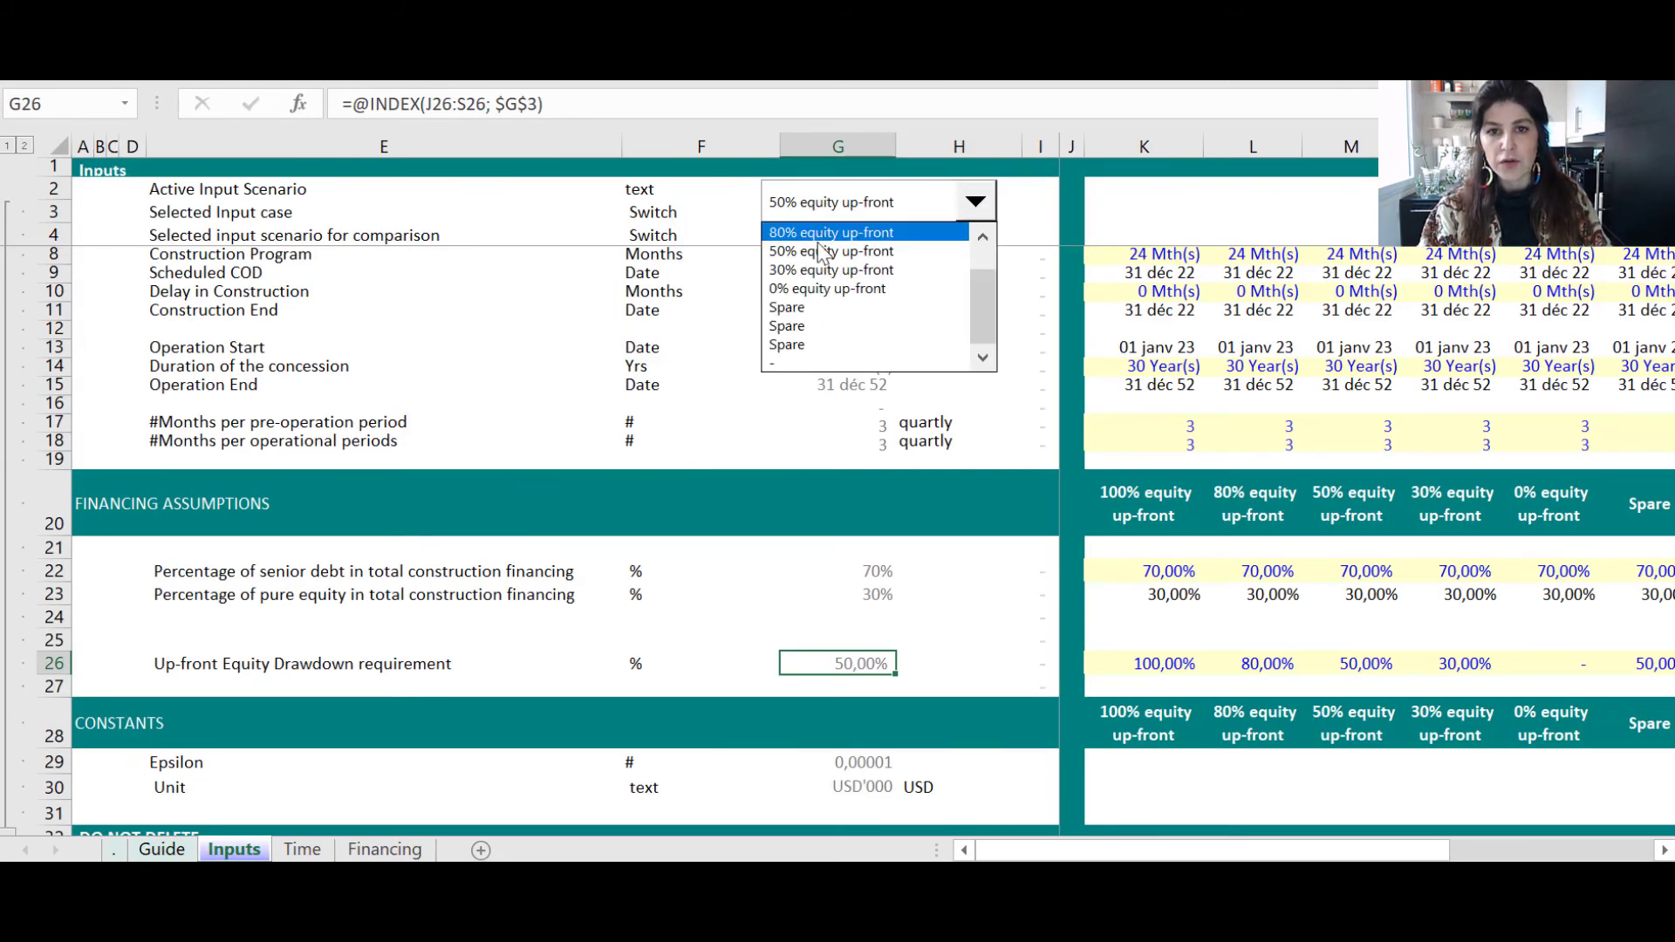
scroll(987, 307, down, 1)
scroll(987, 307, up, 1)
click(918, 252)
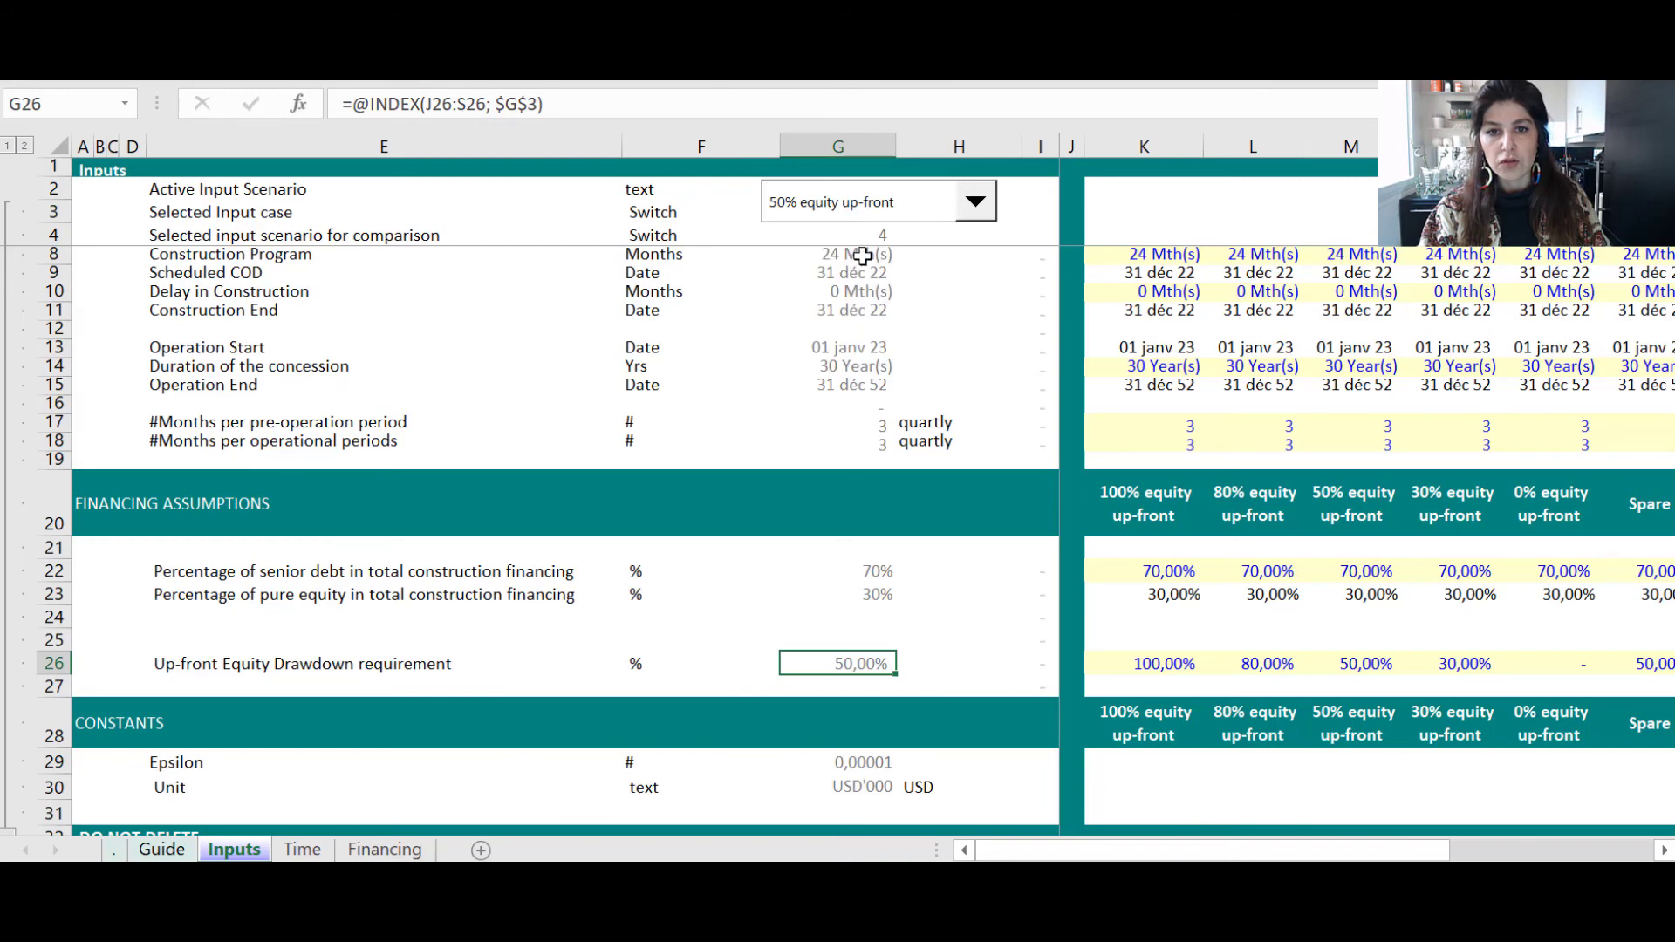
click(976, 202)
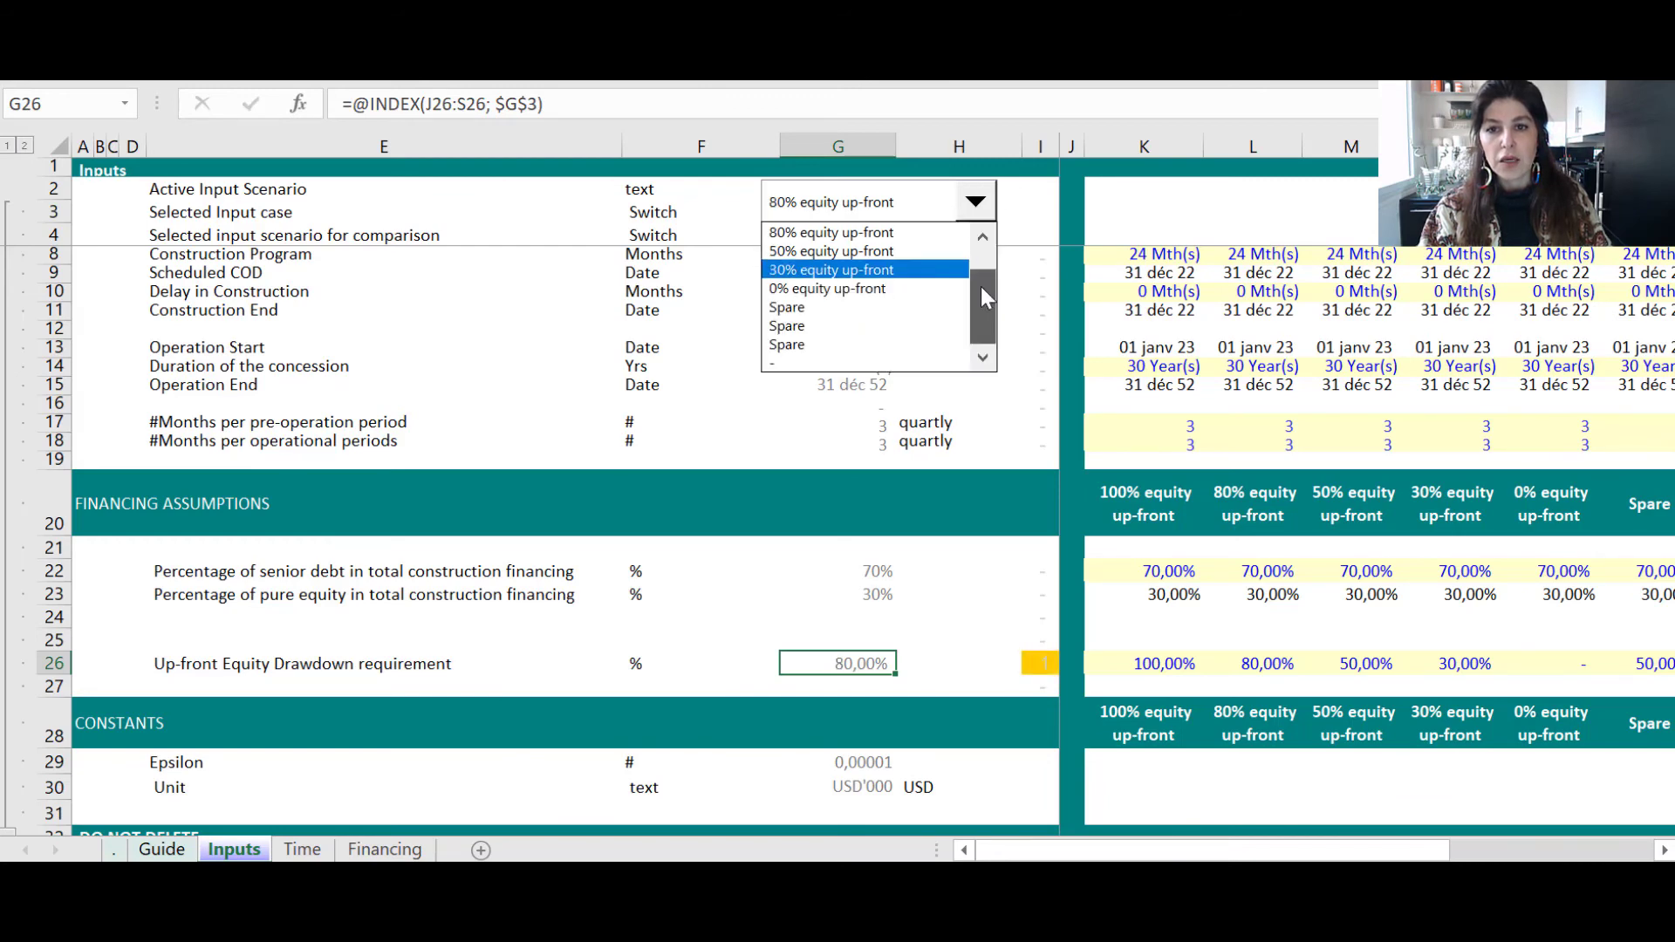
click(930, 257)
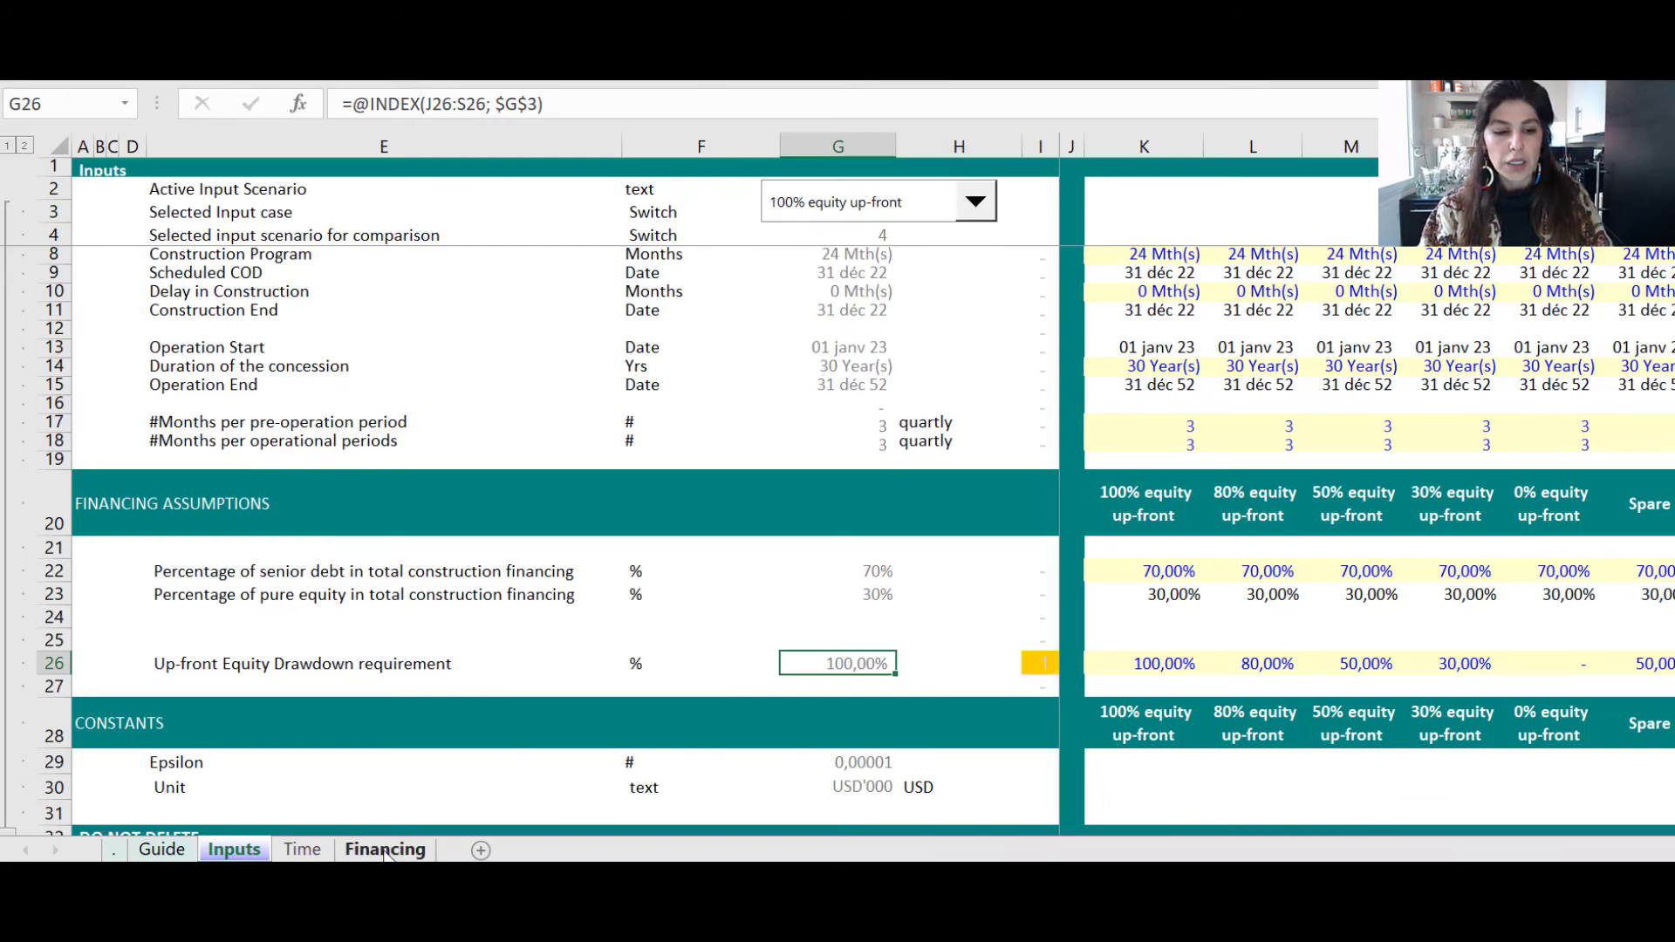
- On the Financing sheet, check Equity Drawdowns, the H25 total and Senior Debt Drawdowns
click(385, 850)
click(1313, 573)
drag(1227, 516, 1309, 515)
click(1027, 512)
drag(1317, 594, 960, 621)
- Set the active input scenario to 0% equity up-front and return to Financing
click(234, 849)
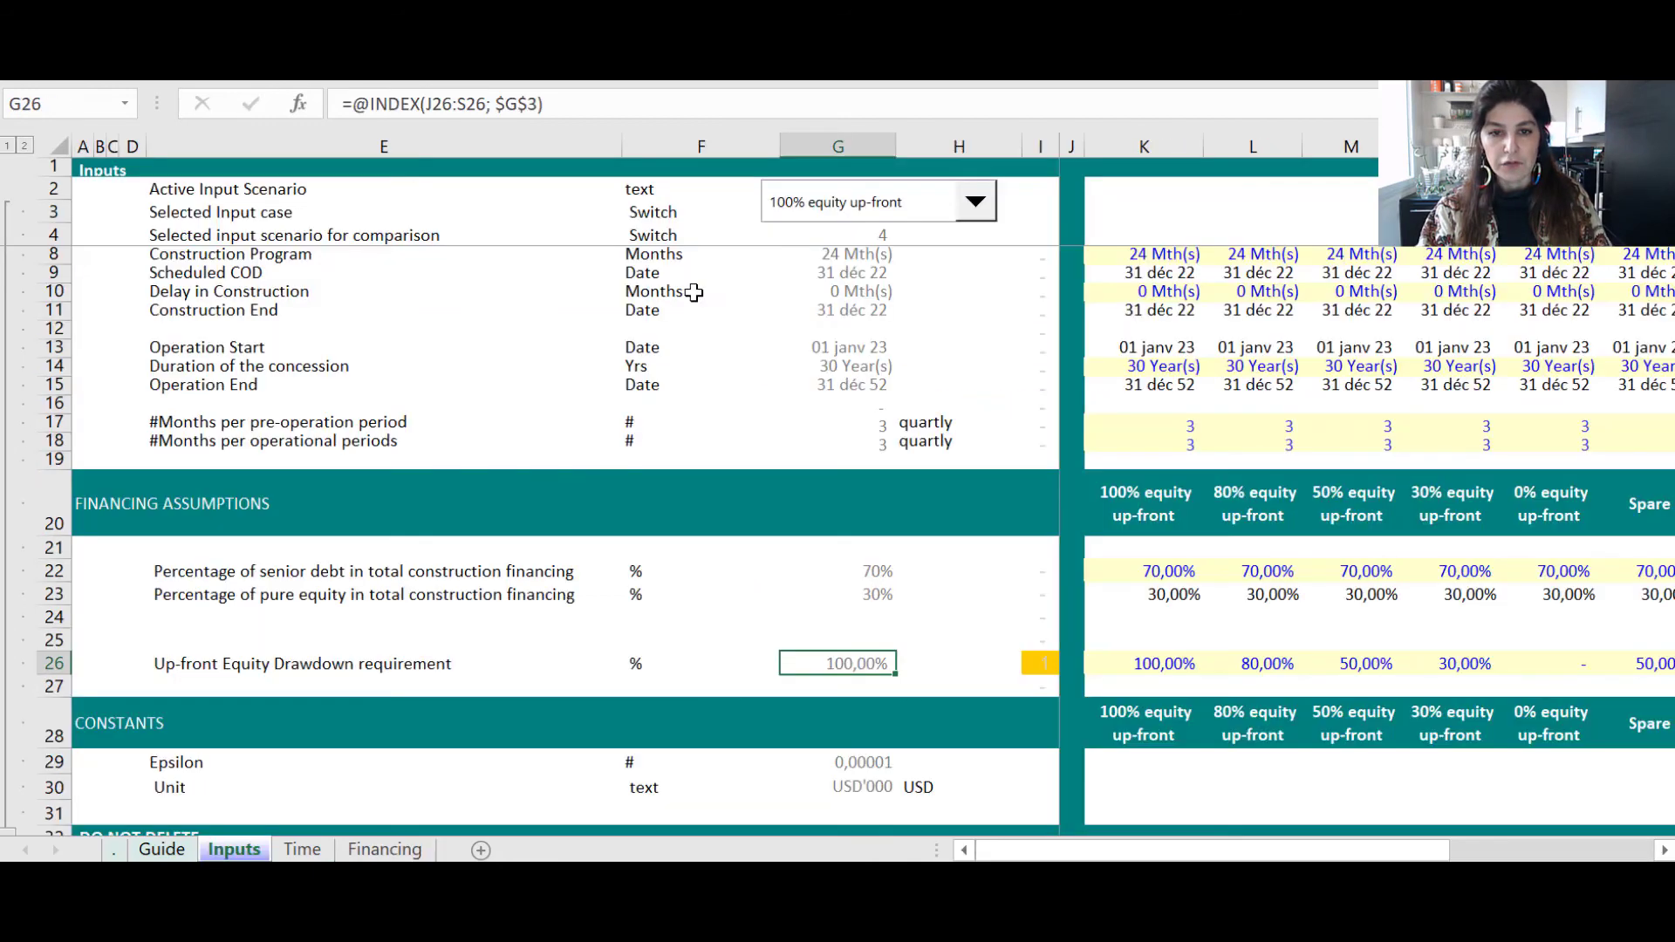
click(844, 212)
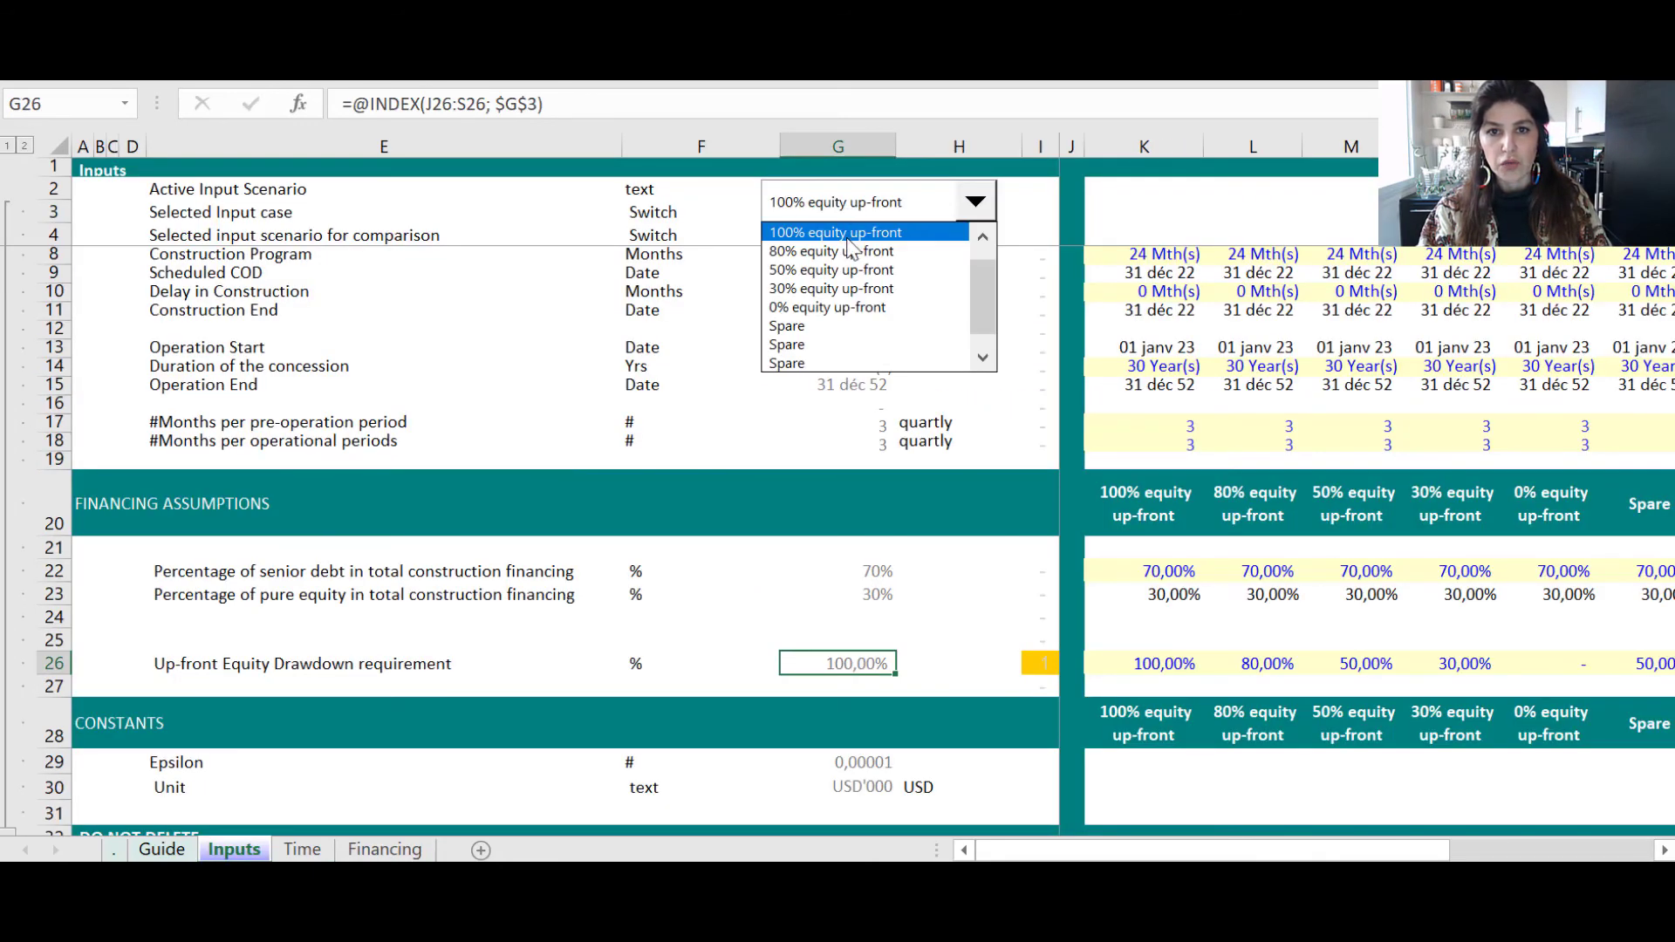
click(984, 239)
click(920, 327)
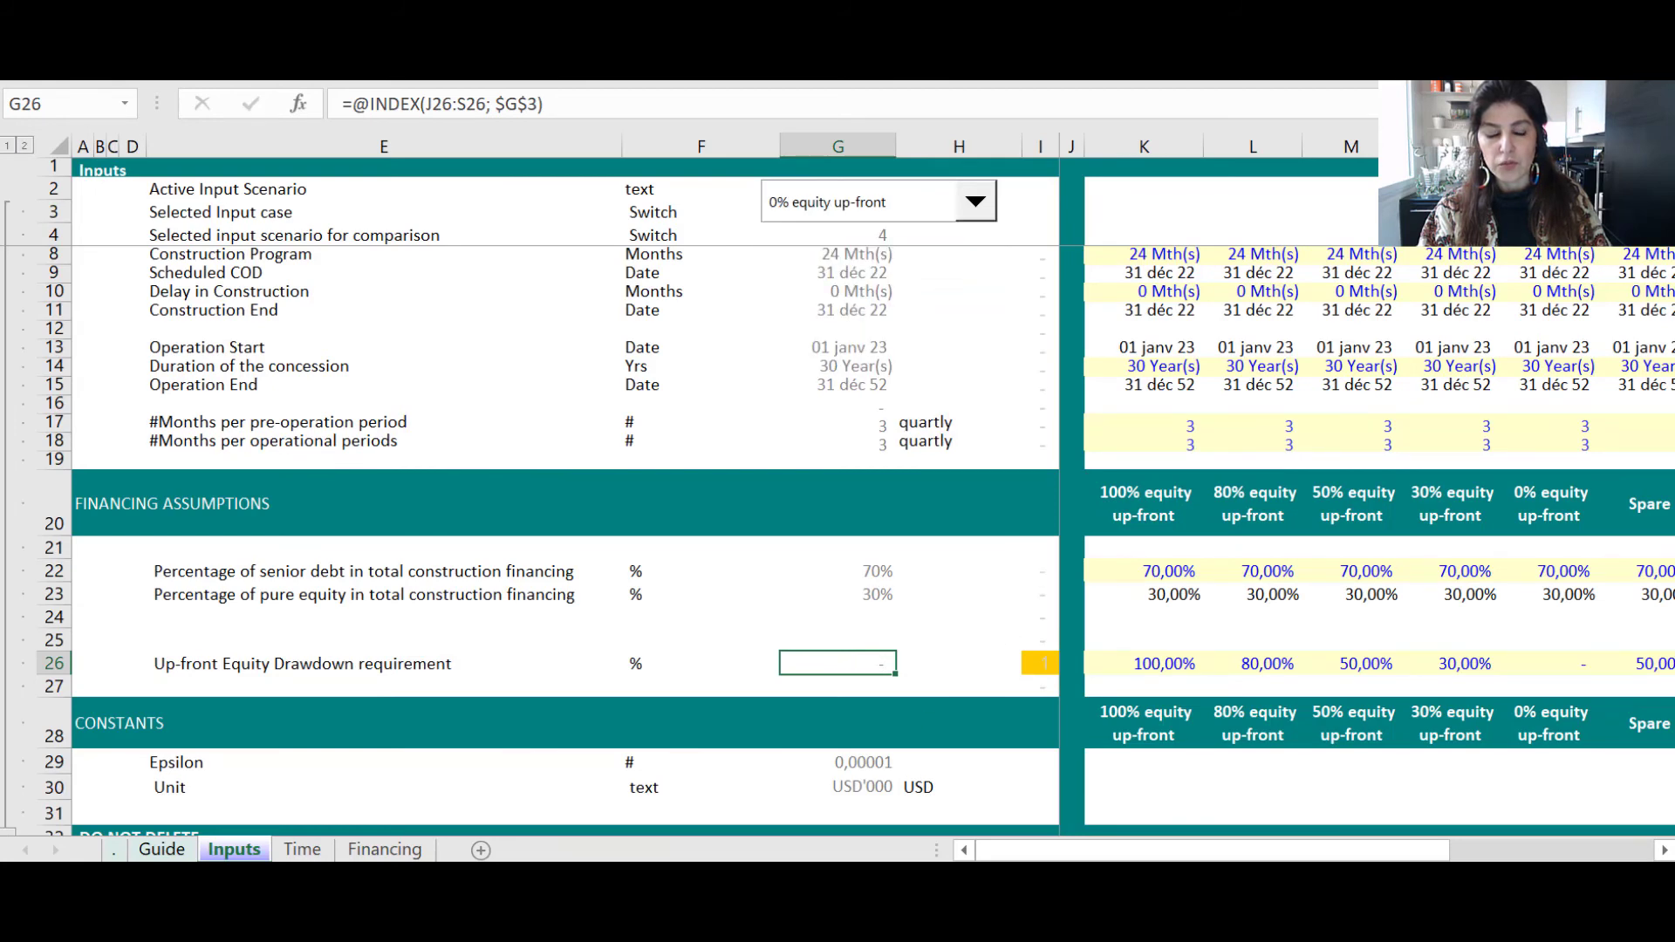
click(358, 851)
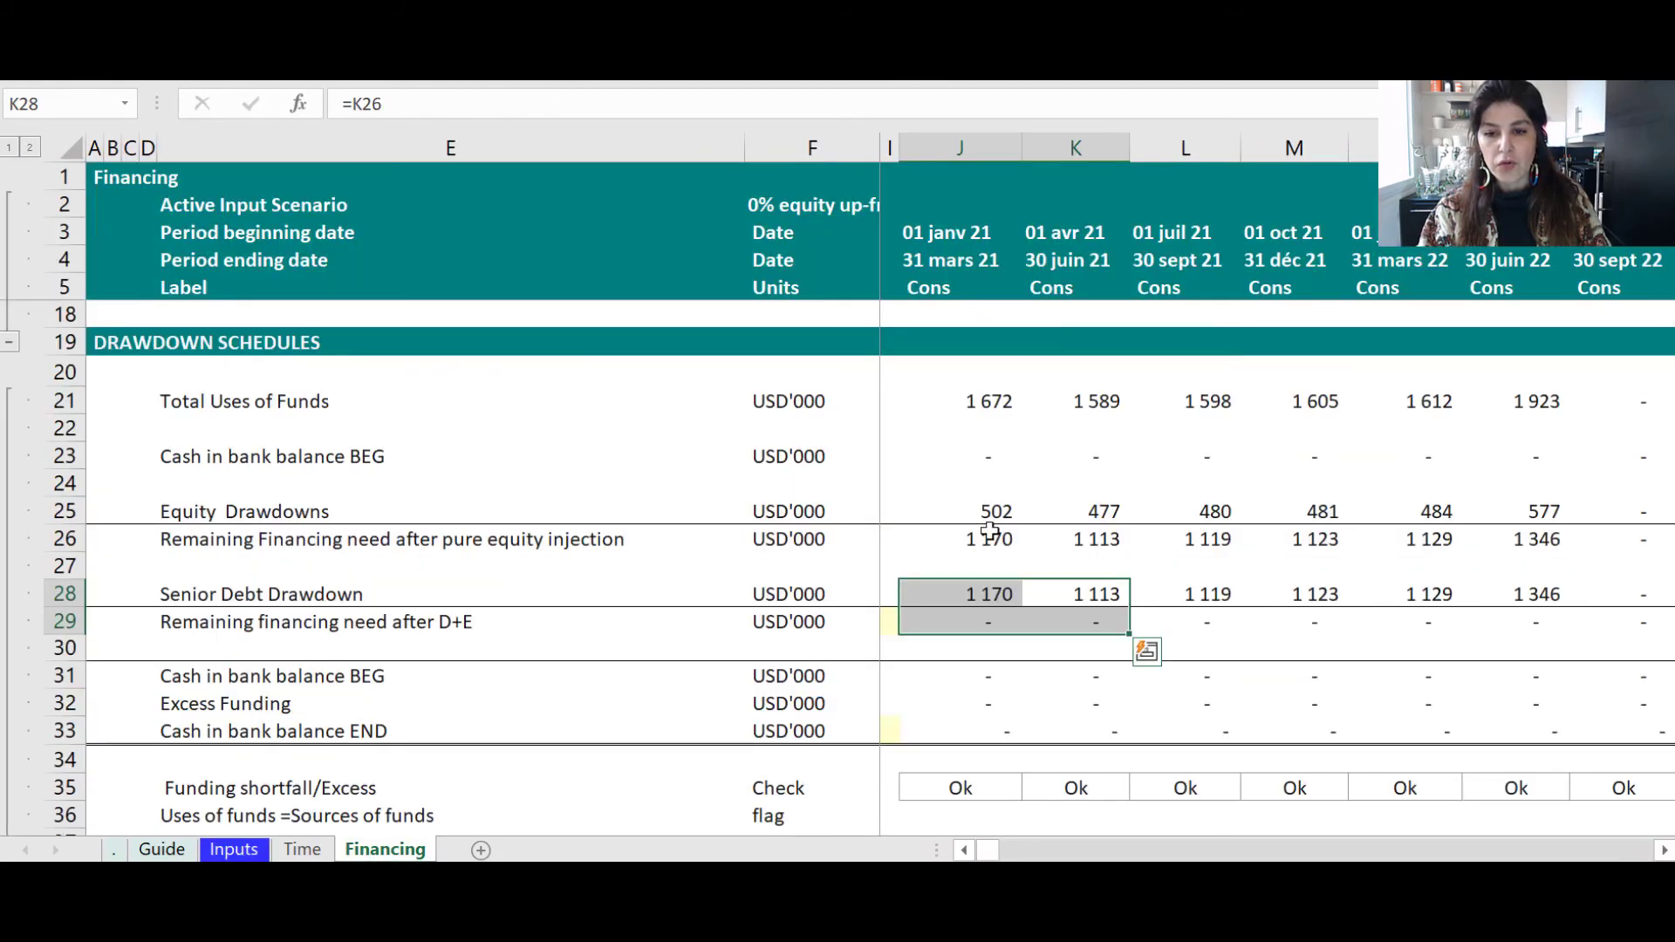
- Review the 0% scenario's equity drawdowns in rows 25–28 and the K31 cash-in-bank link
click(965, 850)
drag(1105, 509, 1483, 621)
click(1213, 675)
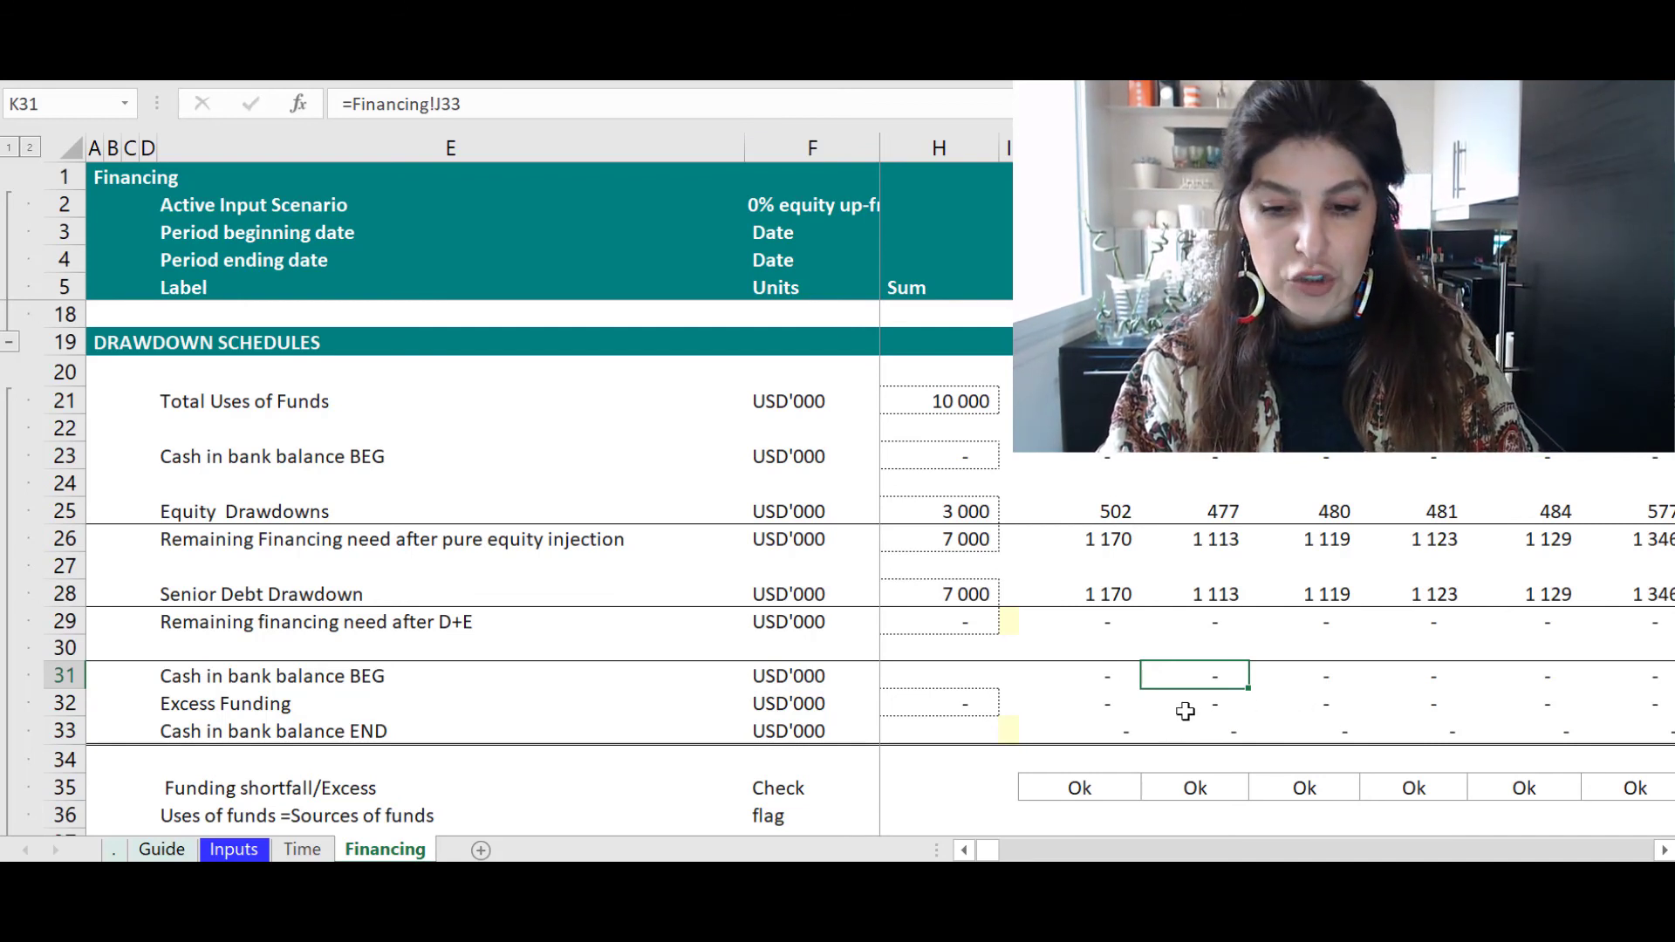
mouse_move(816, 908)
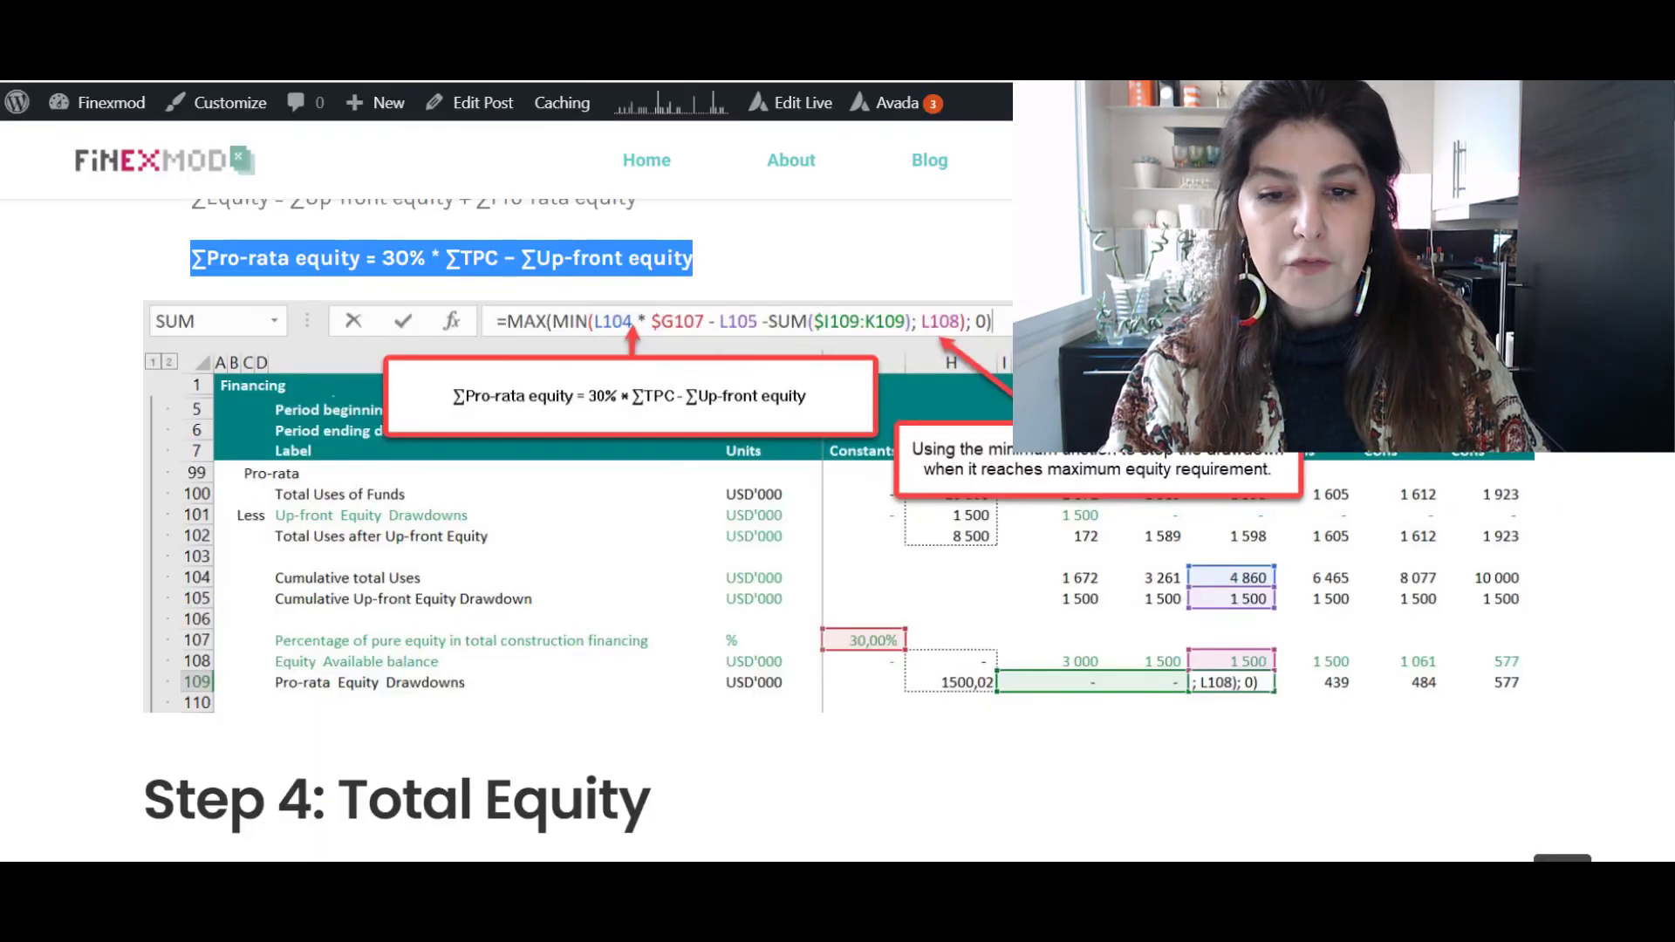
- Scroll past Step 4: Total Equity to the Download section and select the course page's address
scroll(1012, 715, down, 15)
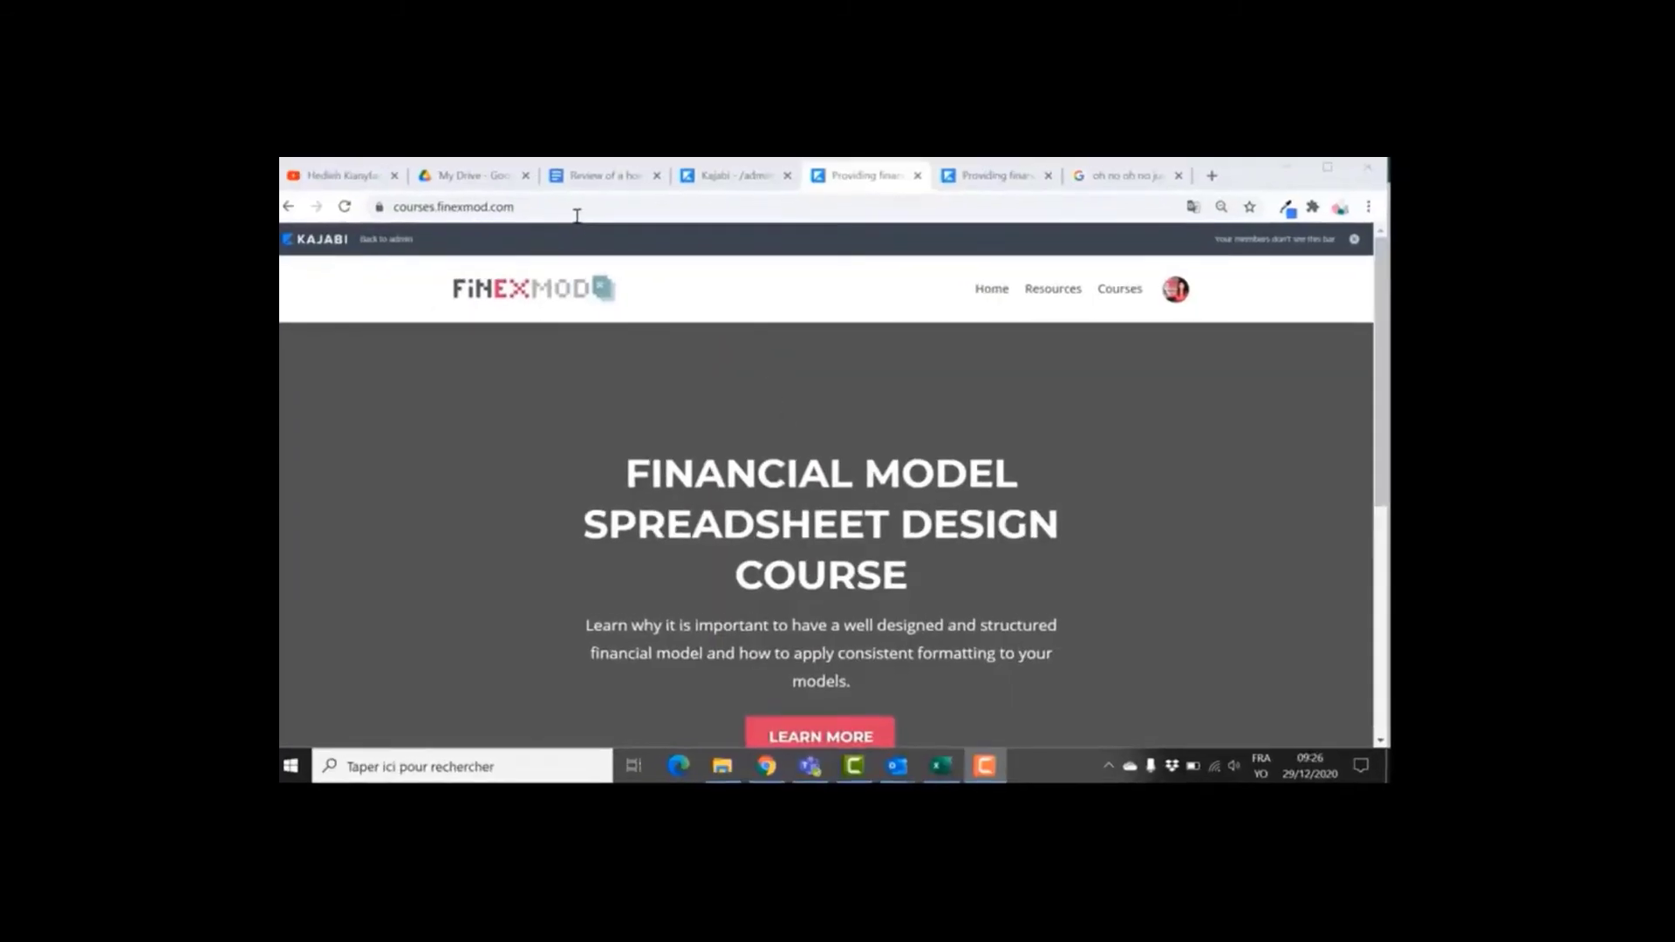
click(577, 210)
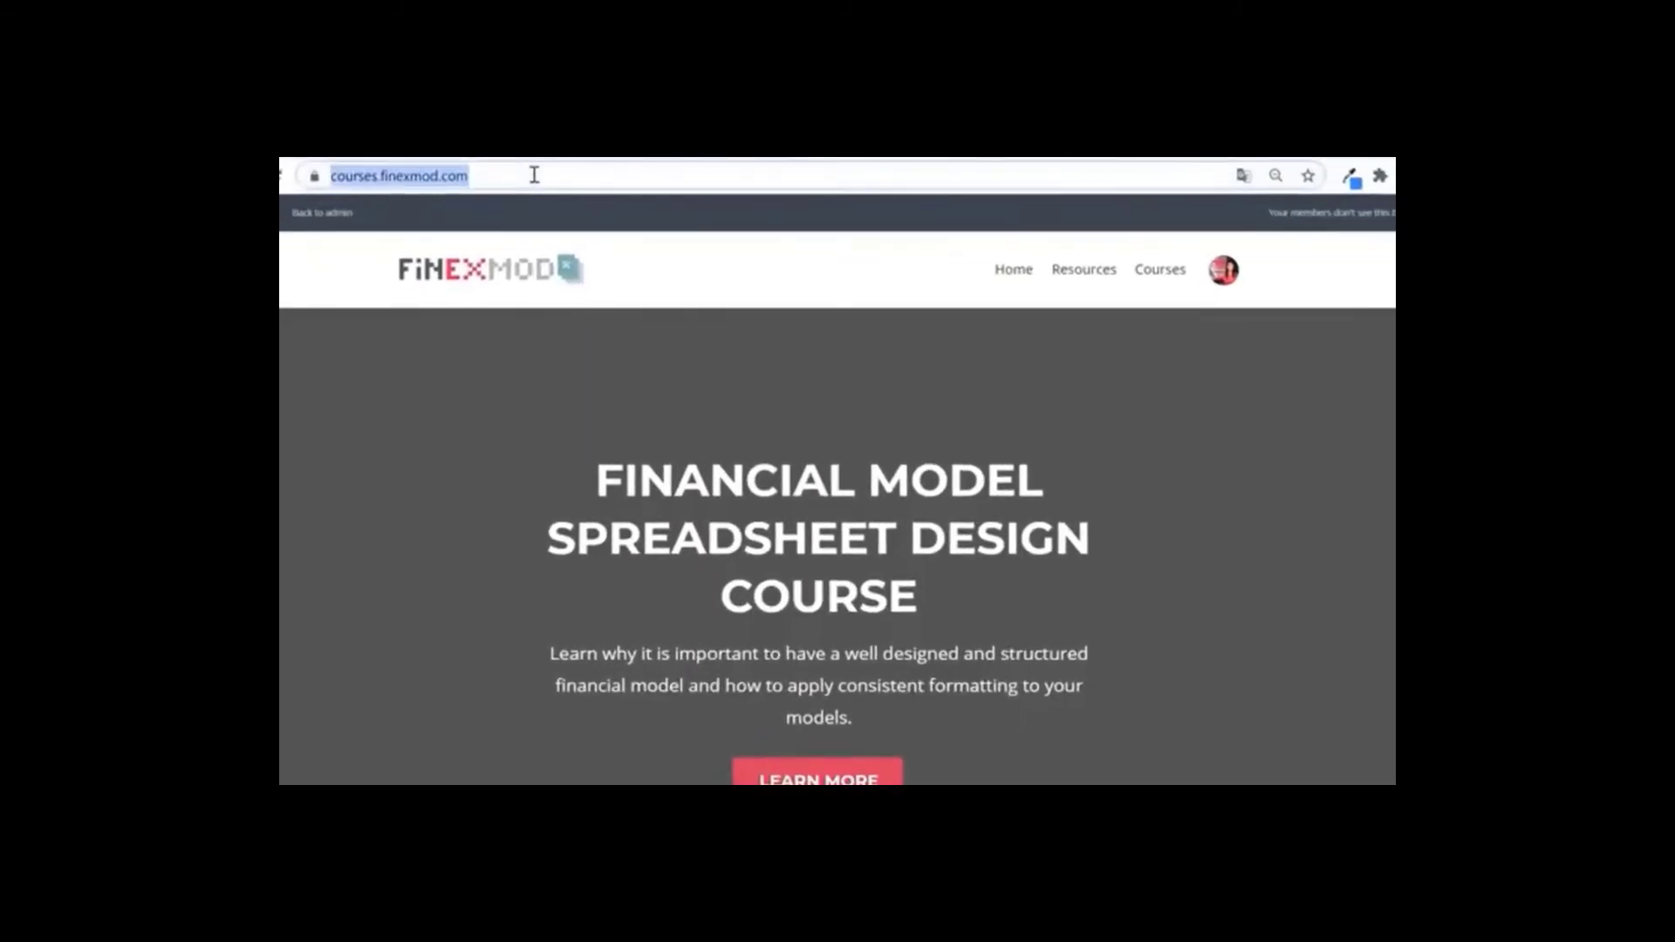